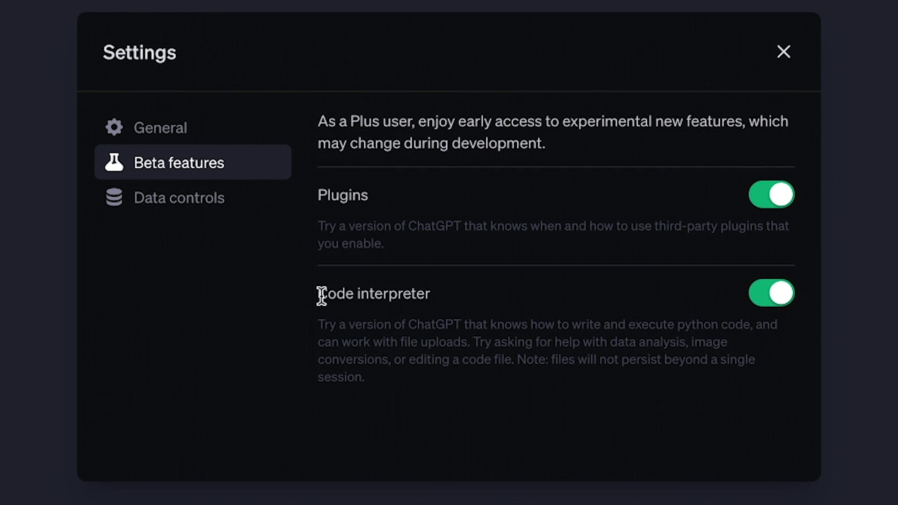
Step: Highlight the Code Interpreter beta feature, scroll through the page, and upload the chosen PNG image
drag(318, 295, 527, 310)
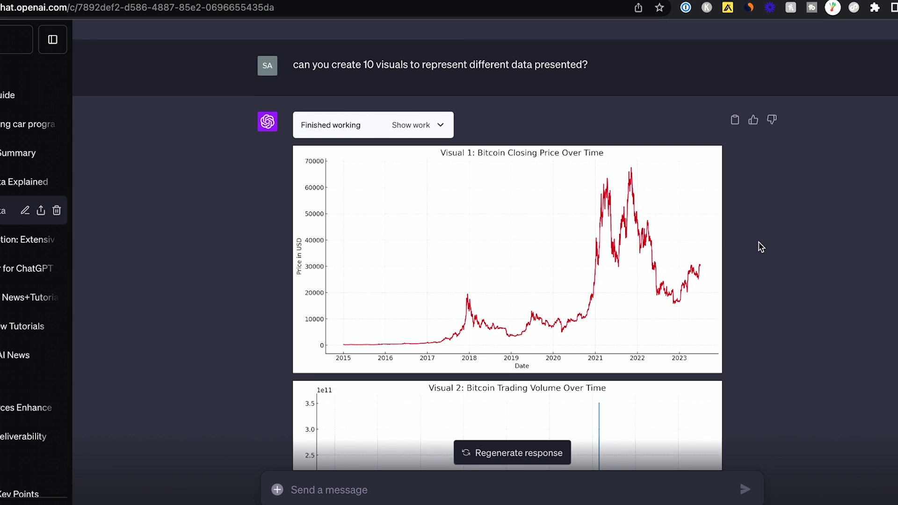
scroll(758, 241, down, 6)
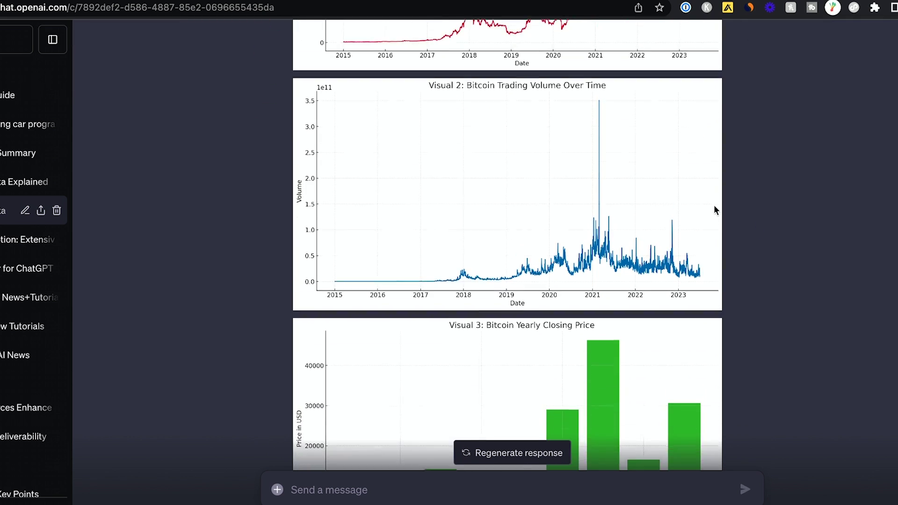
scroll(714, 205, down, 20)
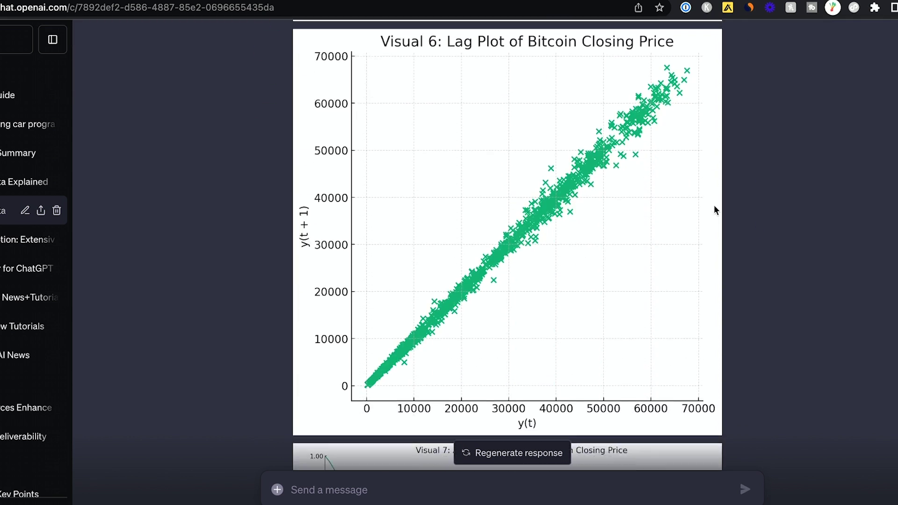
scroll(714, 205, down, 20)
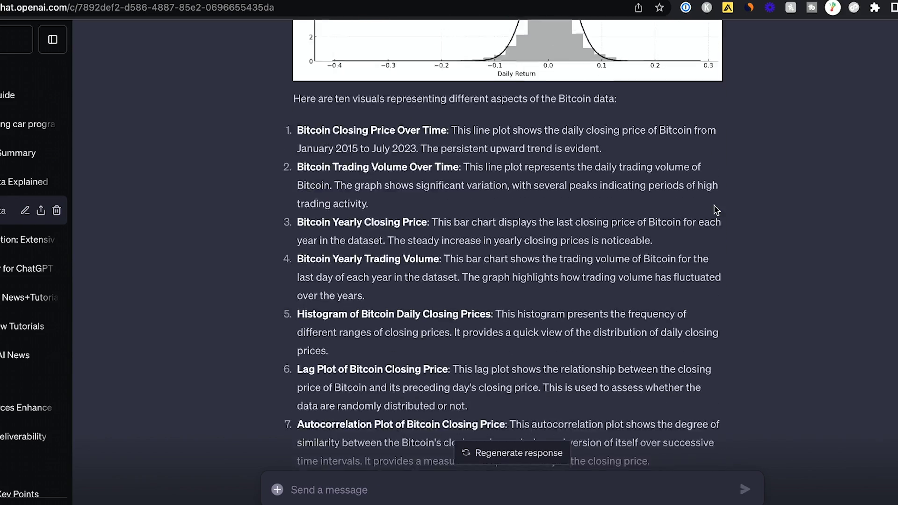
scroll(713, 206, down, 15)
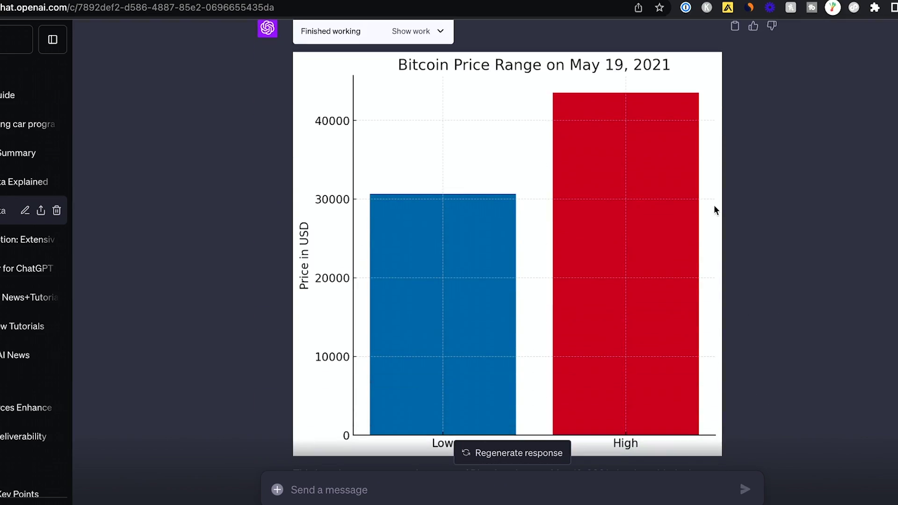
scroll(714, 205, down, 12)
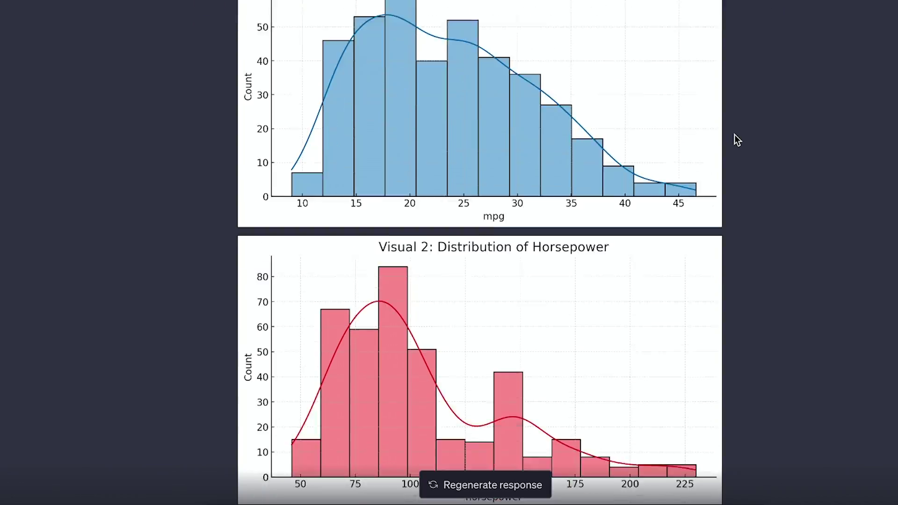
scroll(734, 134, down, 12)
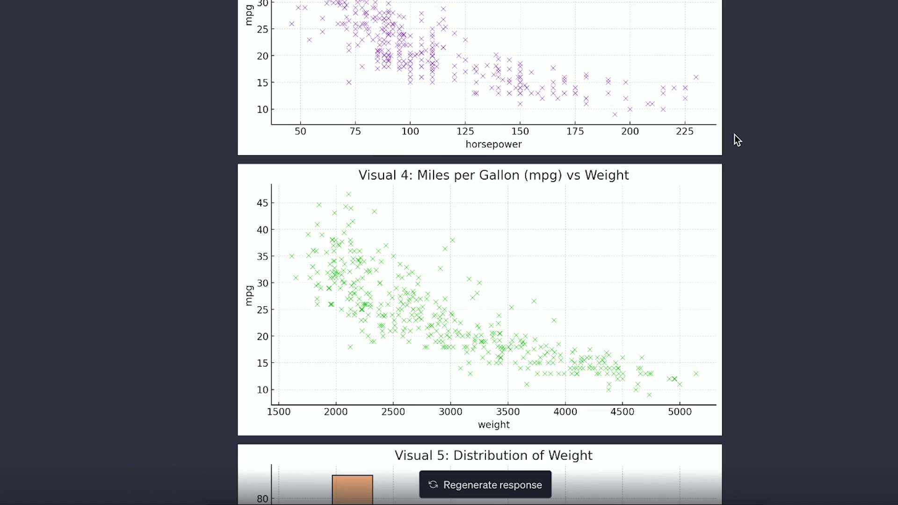
scroll(735, 133, down, 14)
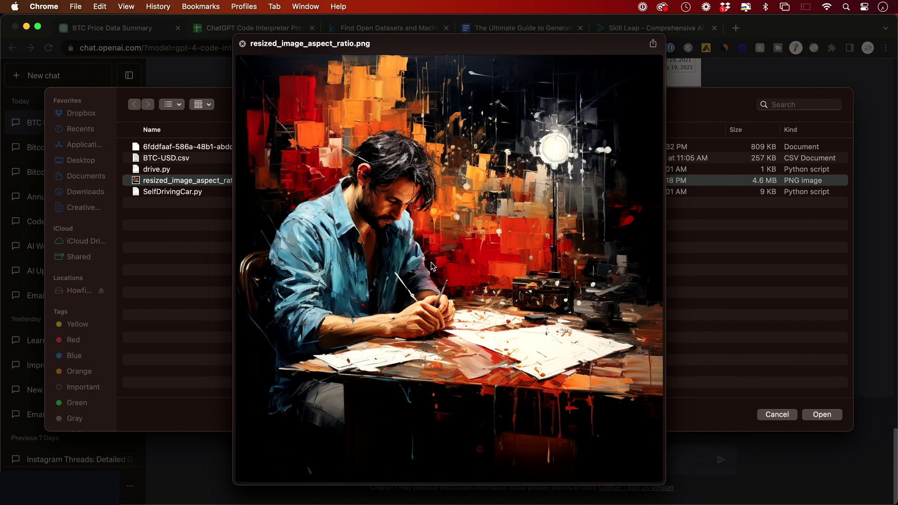
key(space)
key(Return)
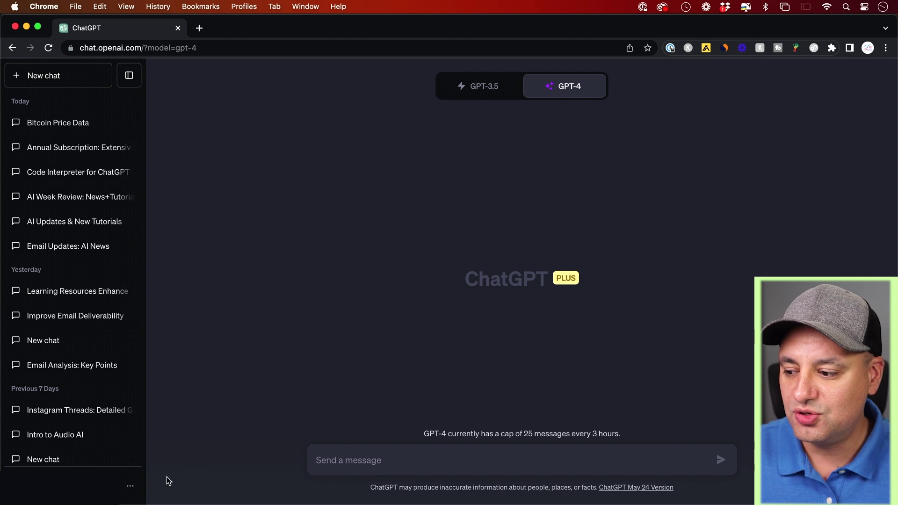
click(133, 487)
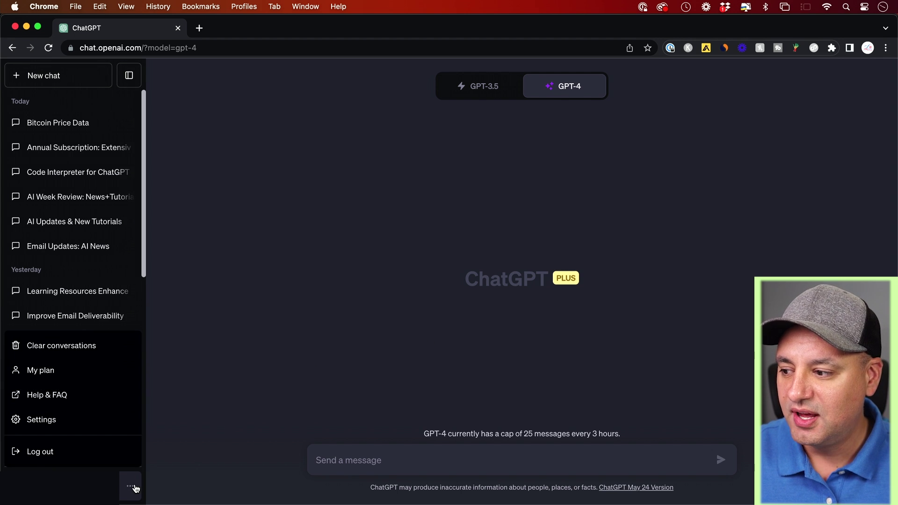
click(106, 421)
click(323, 241)
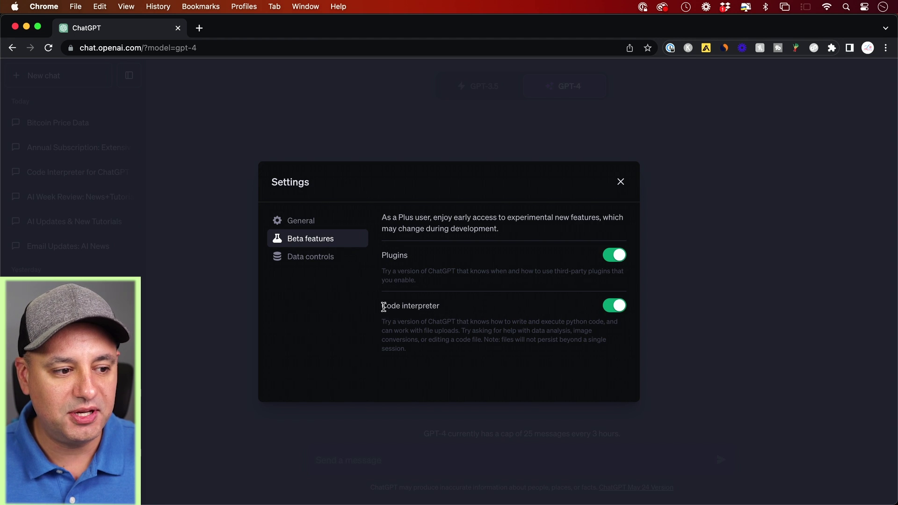
drag(384, 307, 487, 312)
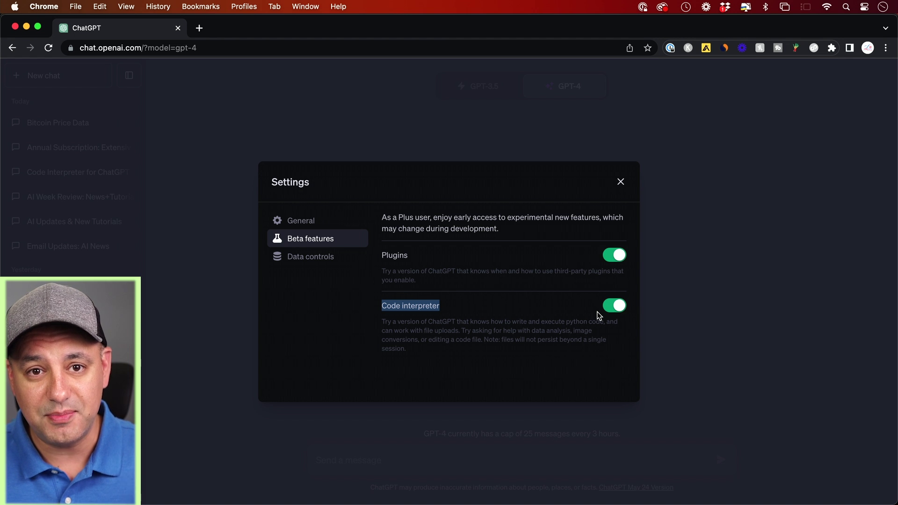
click(621, 182)
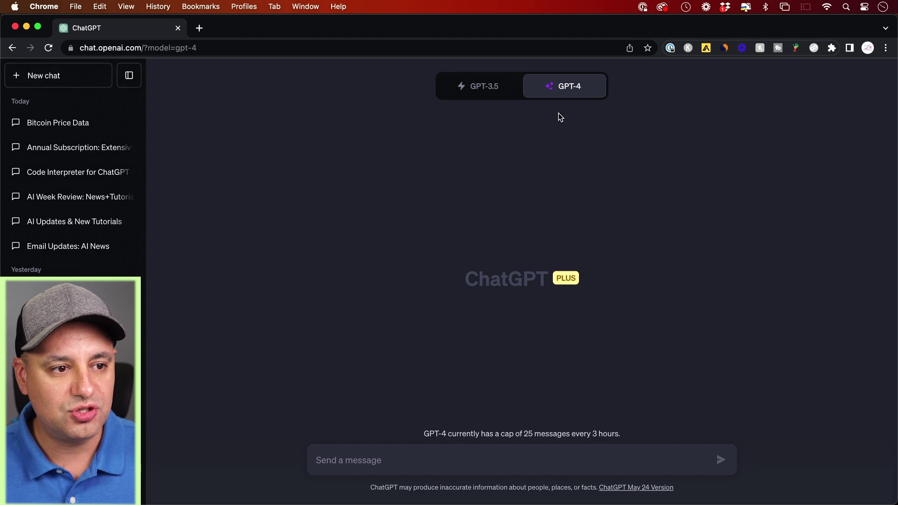
Step: Switch the GPT-4 model to Code Interpreter
mouse_move(570, 90)
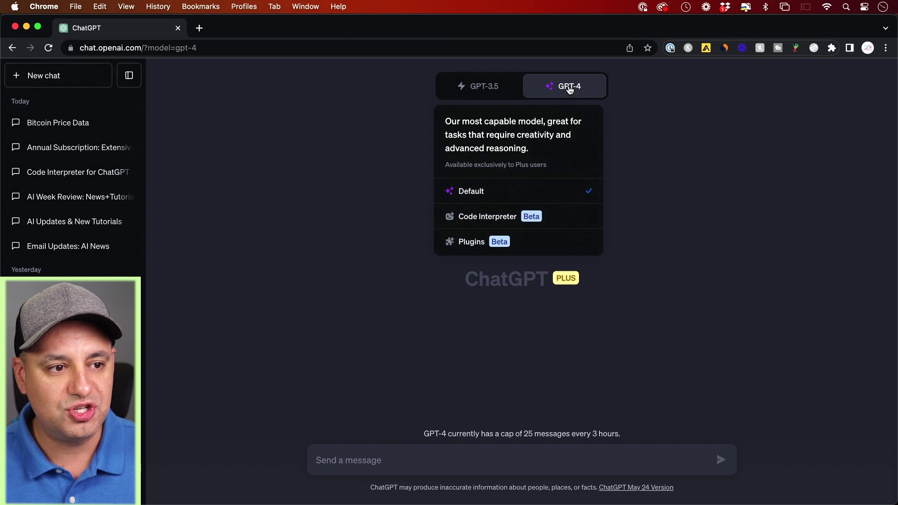
click(562, 223)
mouse_move(571, 82)
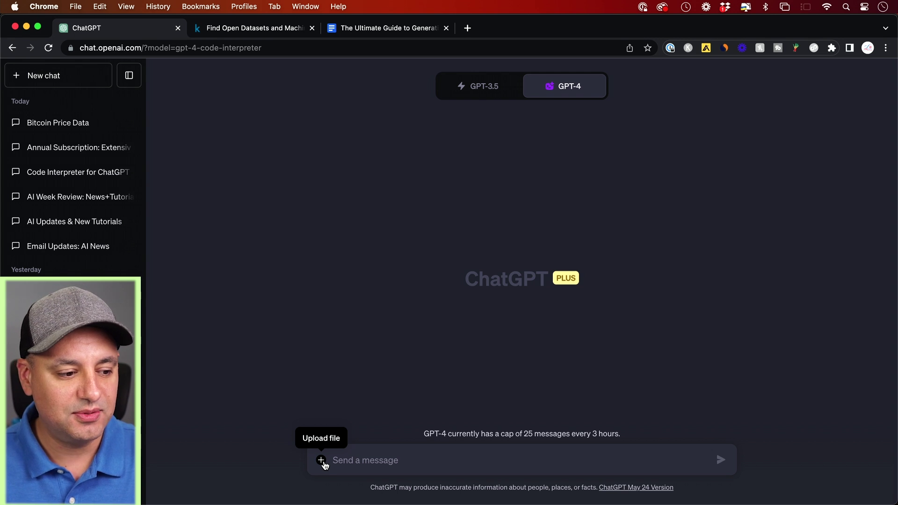
Step: Preview BTC-USD.csv and attach it to the message
click(322, 461)
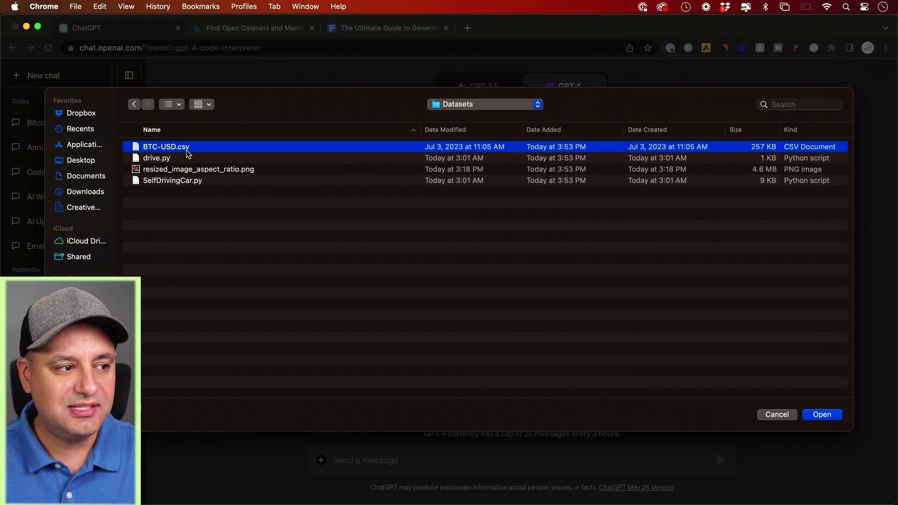
key(space)
scroll(441, 198, down, 15)
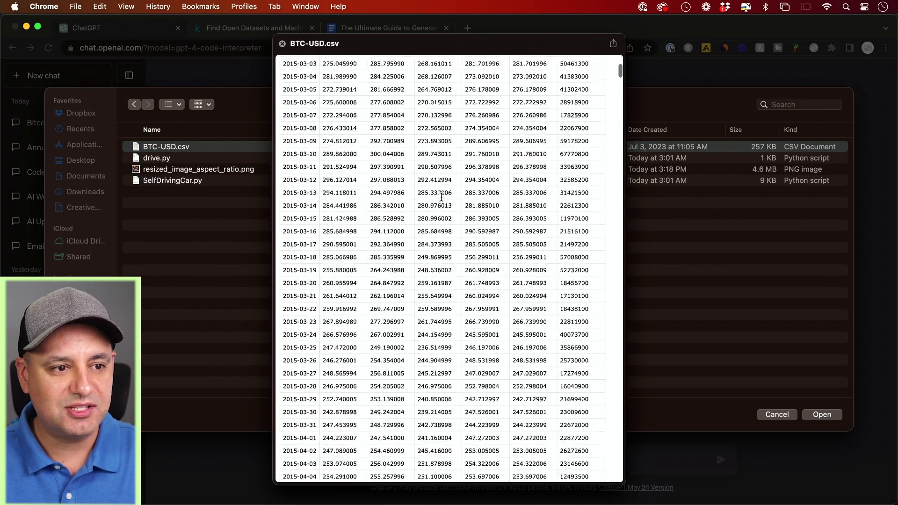
drag(620, 86, 614, 38)
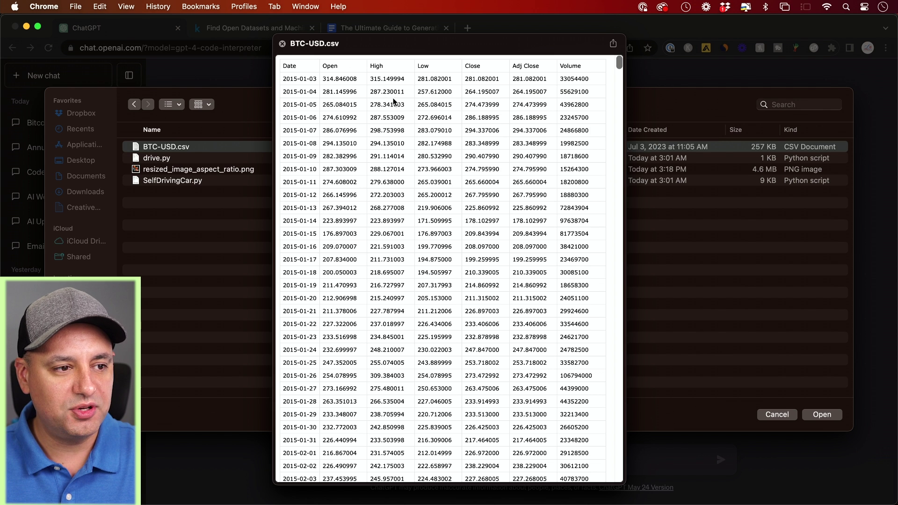
key(space)
click(820, 415)
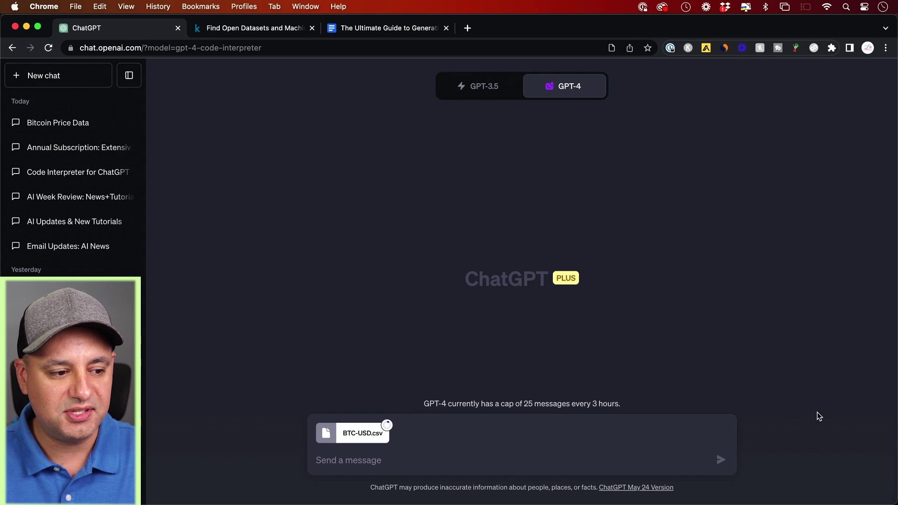
click(238, 29)
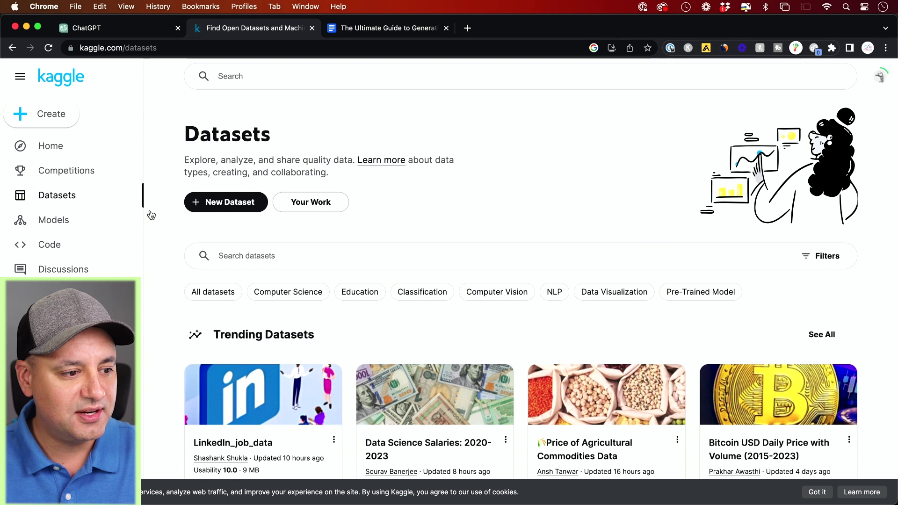
scroll(456, 267, down, 2)
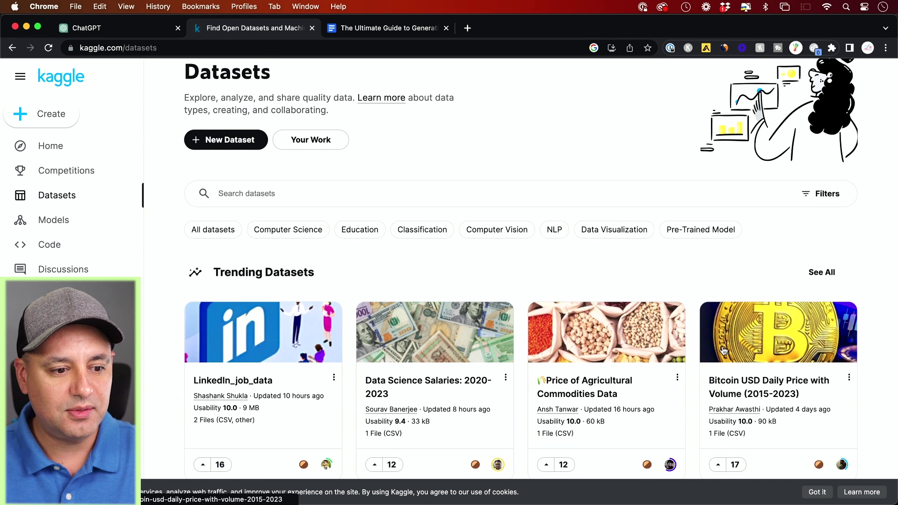
scroll(729, 351, down, 1)
click(759, 330)
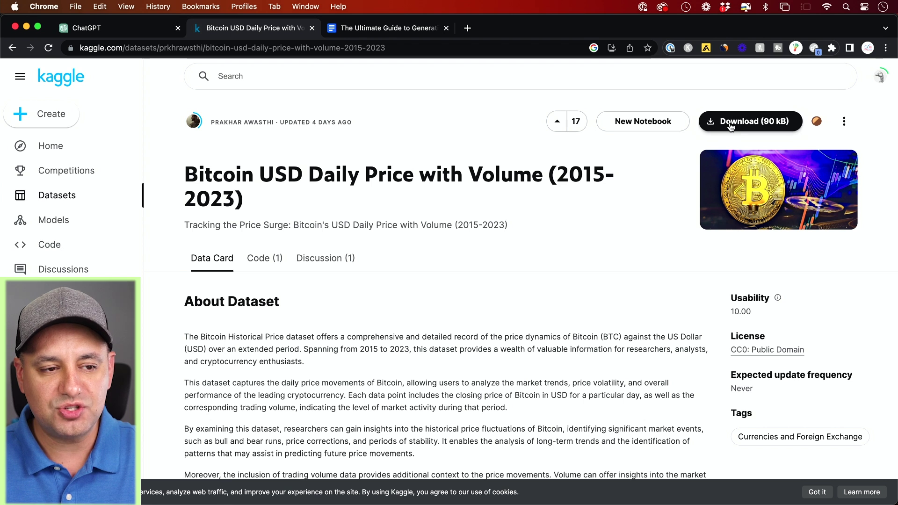
click(12, 48)
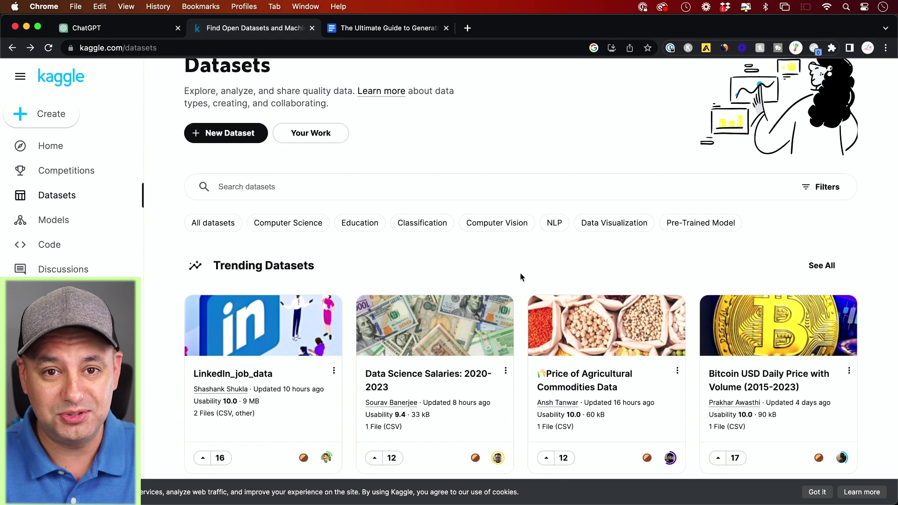
key(super+1)
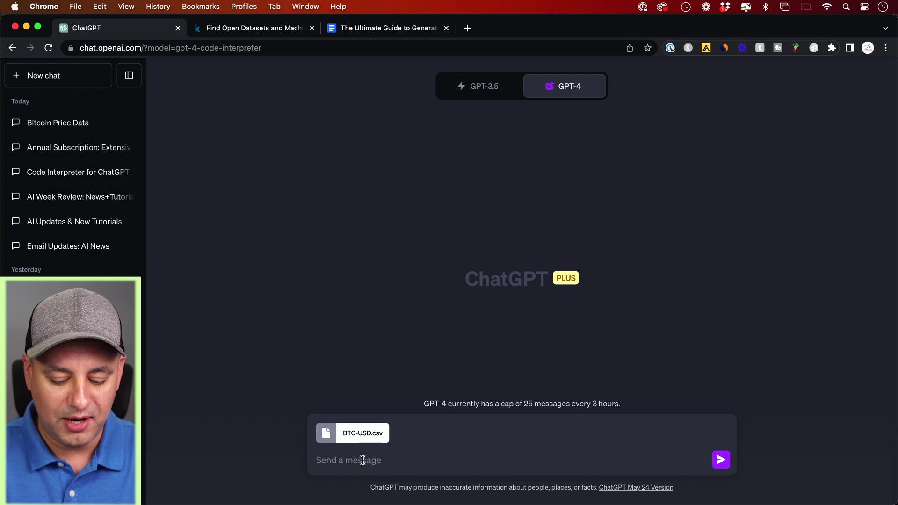
Step: Ask for a simple explanation of BTC-USD.csv and read the seven-column reply with its Python code
text(explain this document to me in simple terms.)
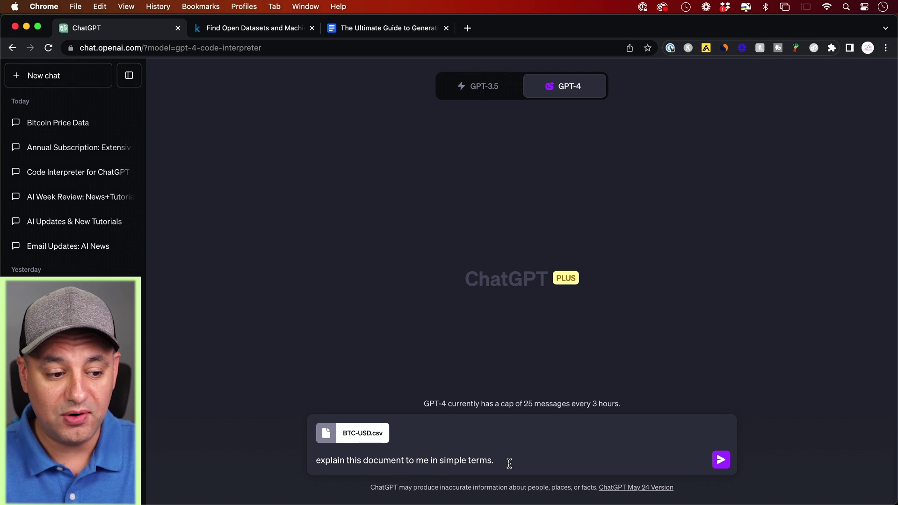
key(Return)
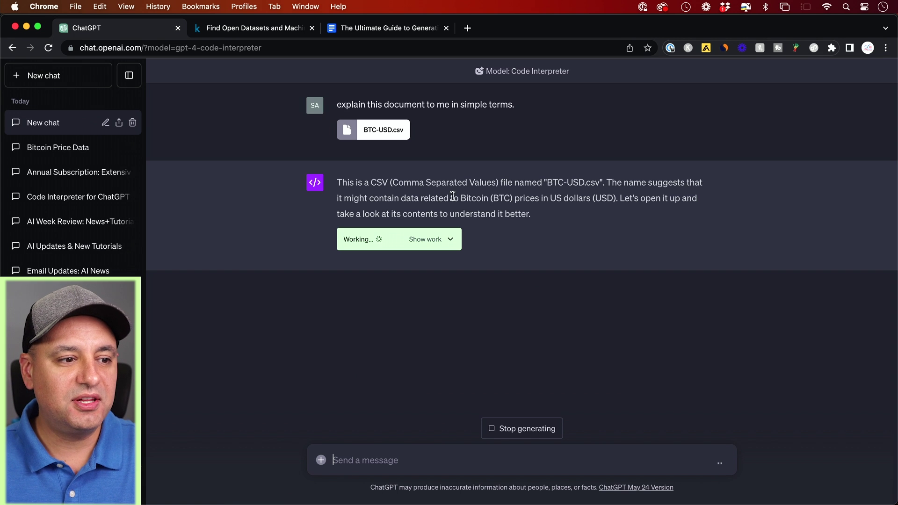
click(449, 241)
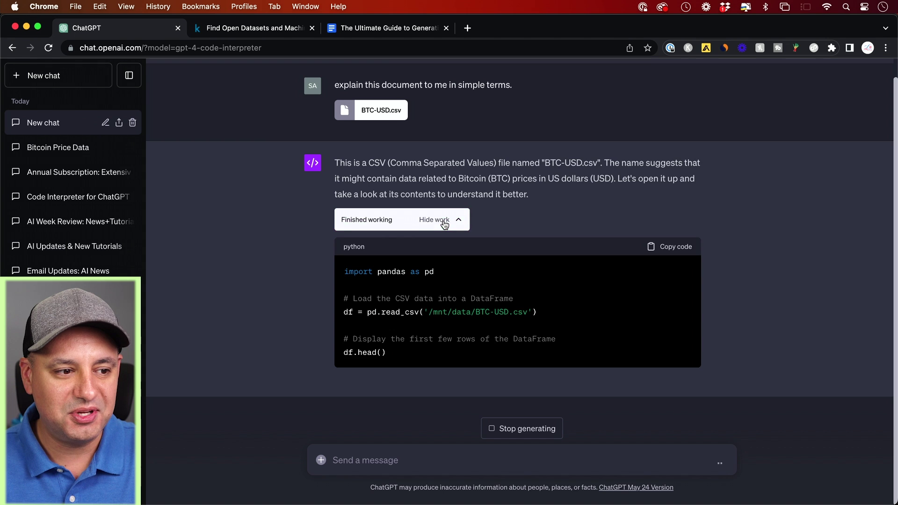
click(444, 224)
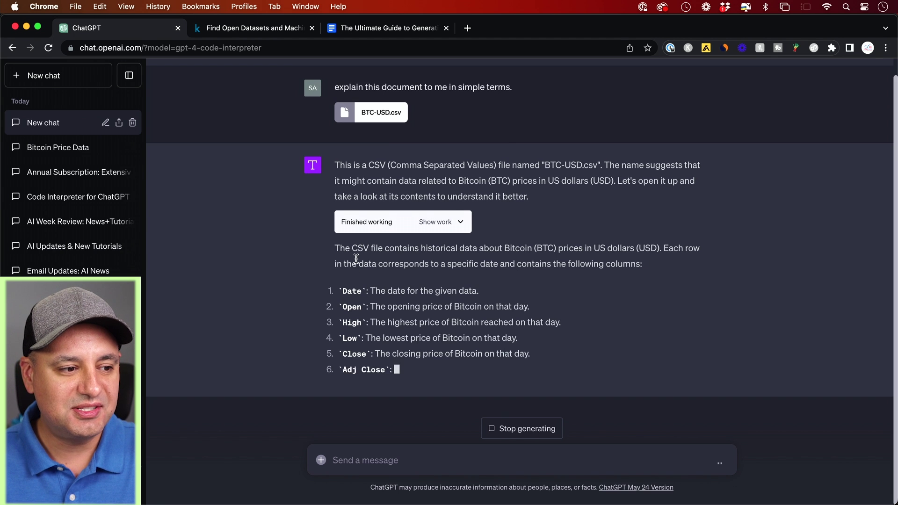
scroll(356, 258, up, 1)
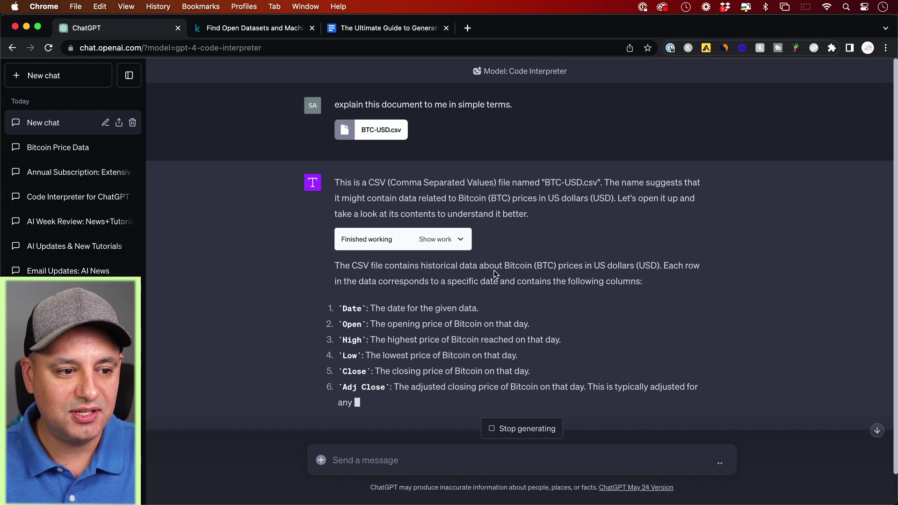
scroll(533, 273, down, 3)
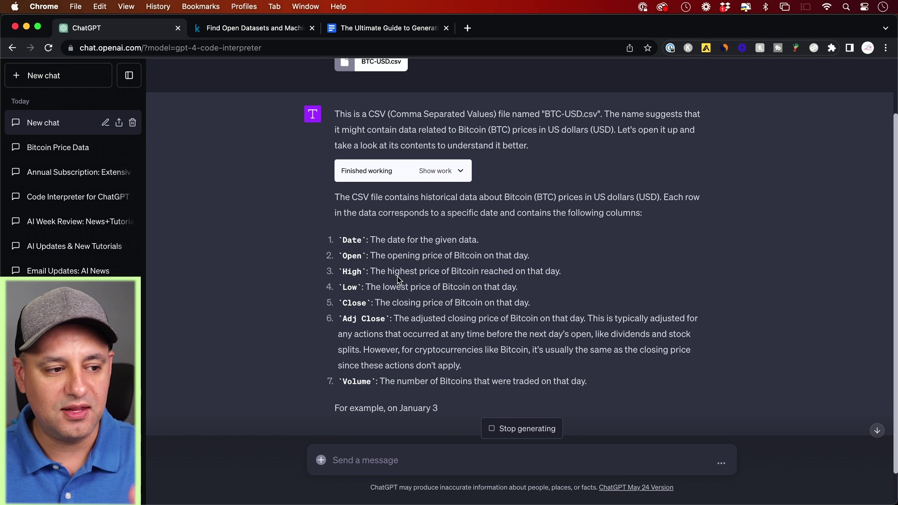
scroll(387, 345, down, 3)
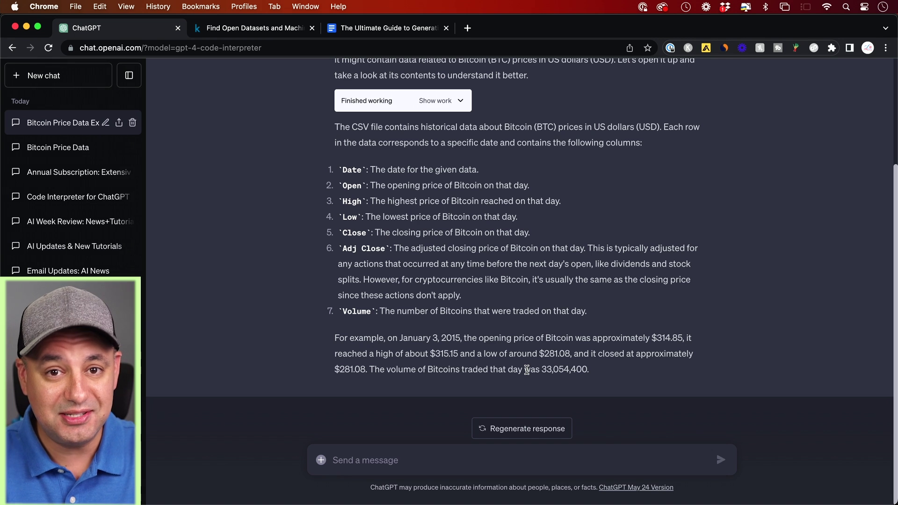
Step: Ask 'what's the main takeaway from this data set?', then reply 4 to choose volume analysis
text(what's the main takeaway from this data set?)
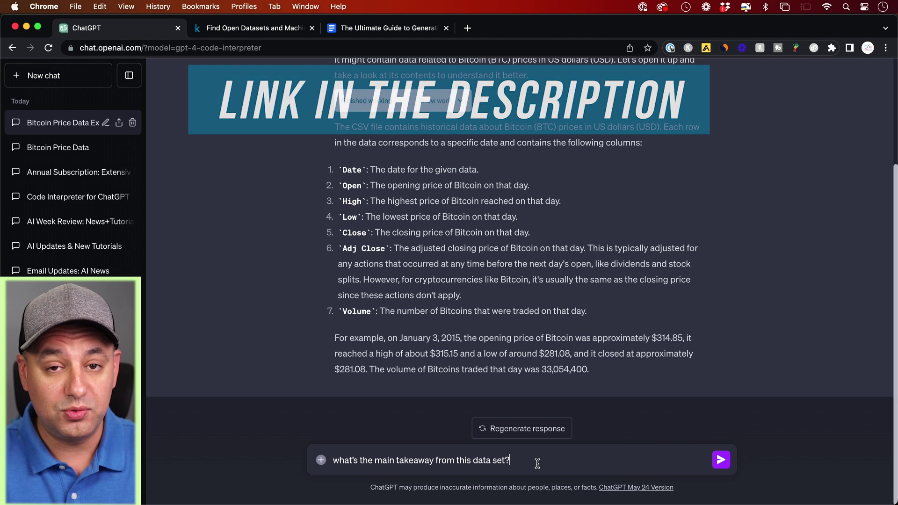
key(Return)
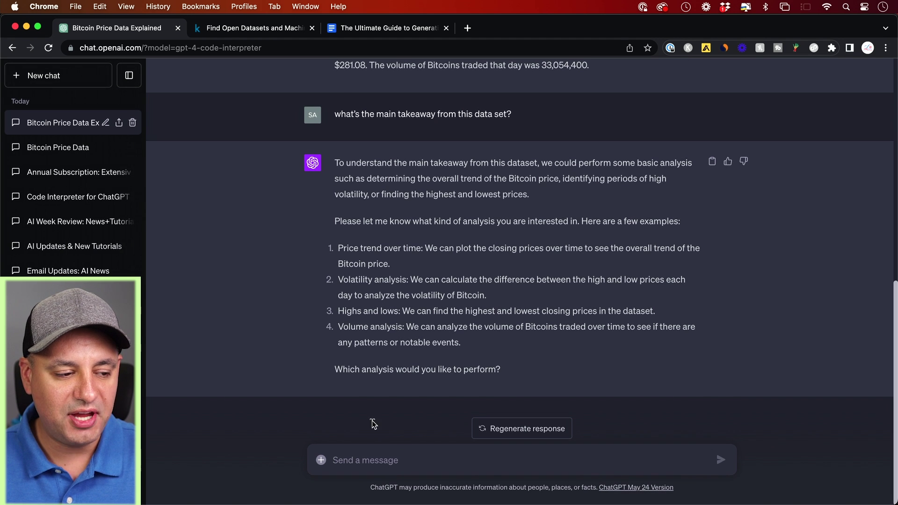
click(389, 461)
text(4)
key(Return)
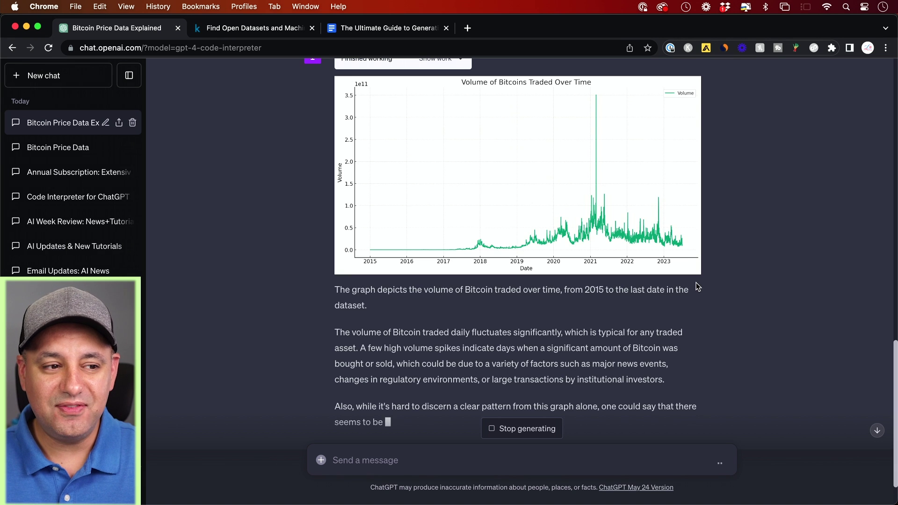
Step: Scroll through the Volume of Bitcoins Traded Over Time chart and its commentary
scroll(696, 283, up, 1)
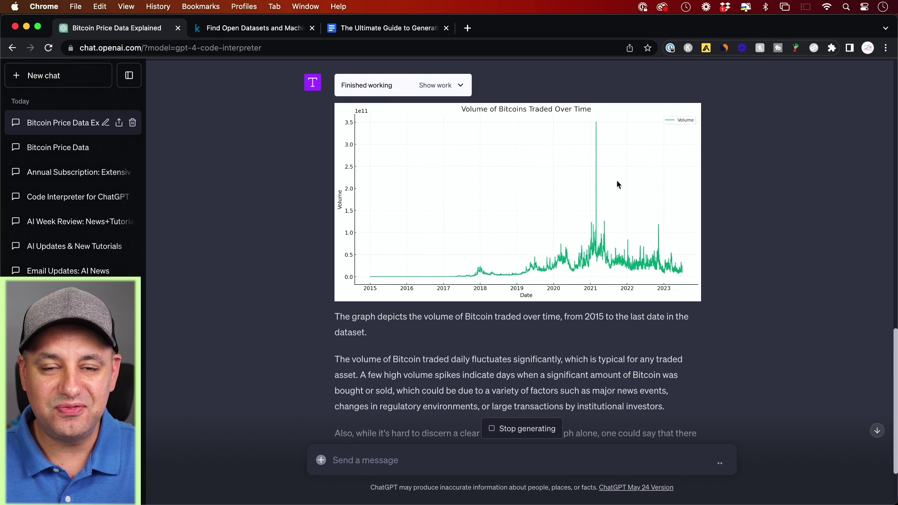
scroll(637, 257, down, 2)
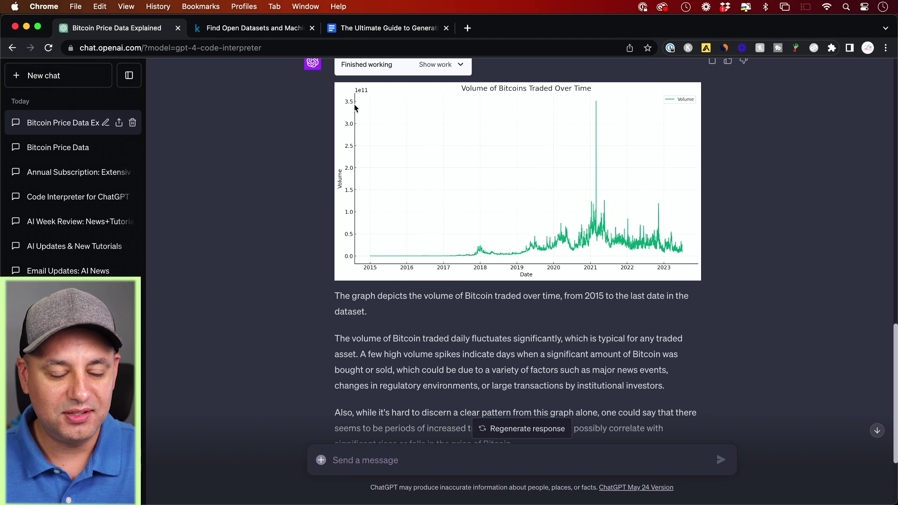
scroll(621, 329, down, 3)
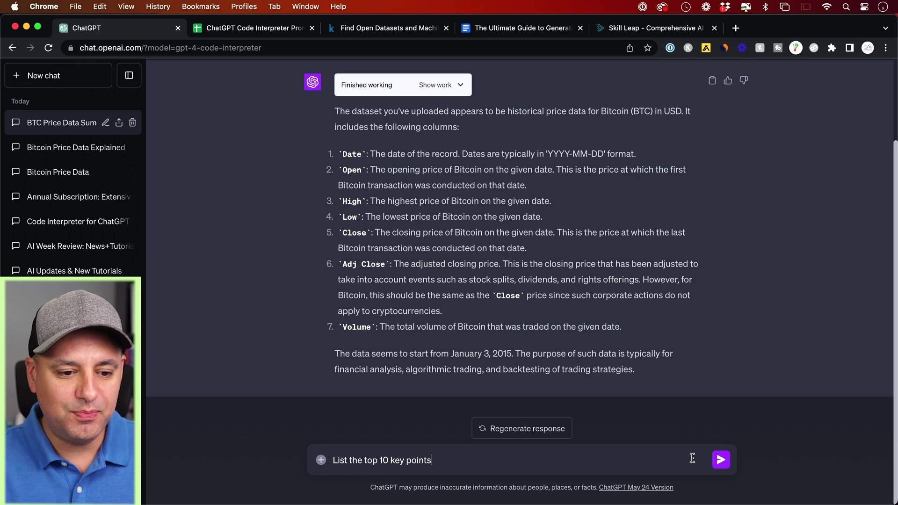
Step: Send 'List the top 10 key points', then copy the 10-visuals prompt from cell B20
click(720, 460)
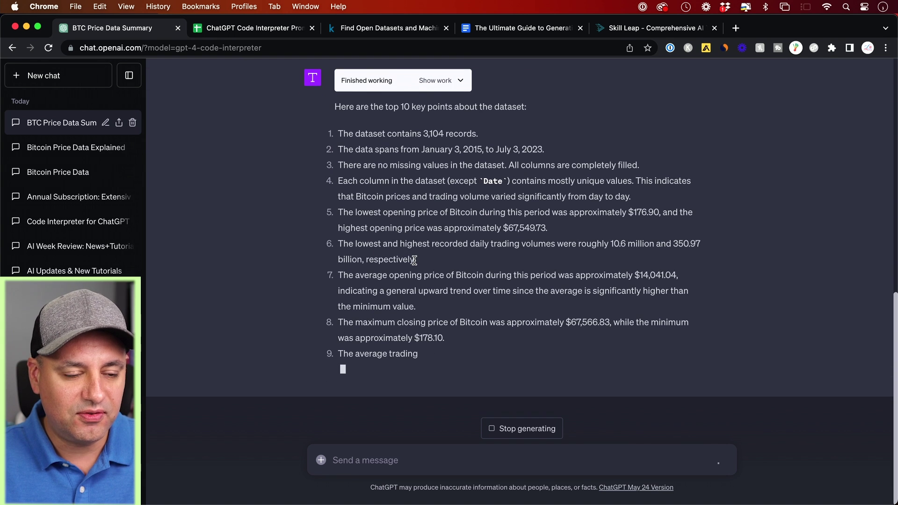
key(ctrl+Tab)
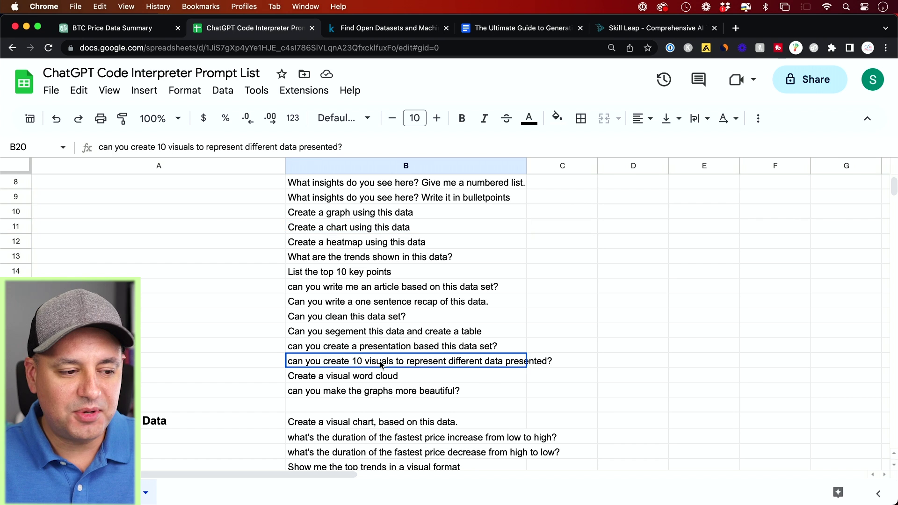
double_click(380, 362)
key(super+a)
key(super+c)
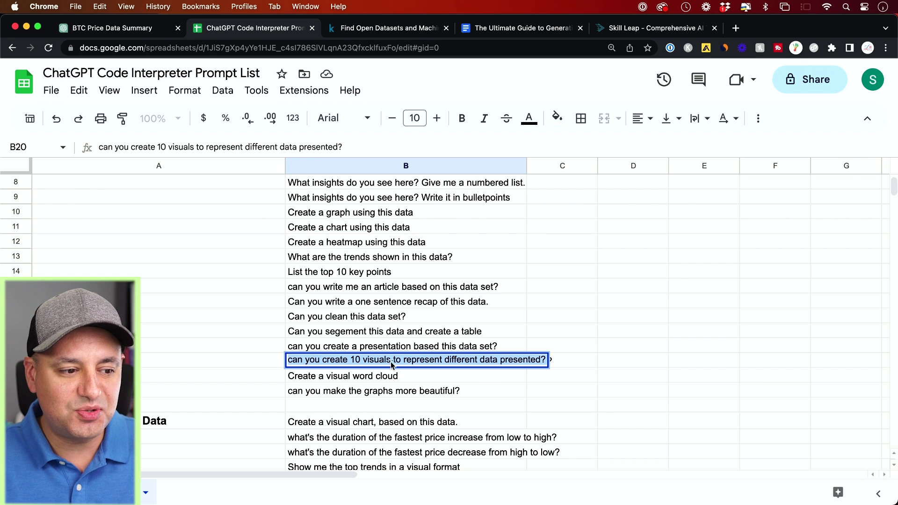
click(124, 29)
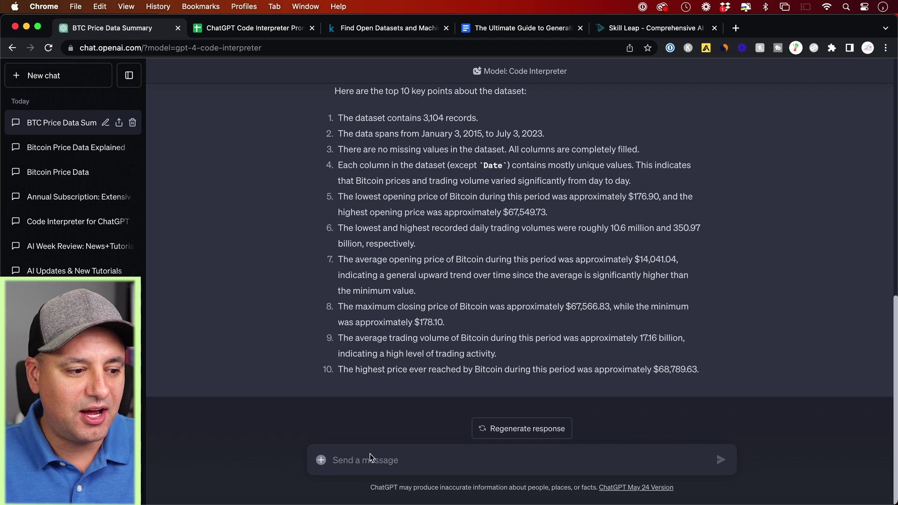
click(377, 459)
Step: Send 'can you create 10 visuals to represent different data presented?' and review the ten charts
key(super+v)
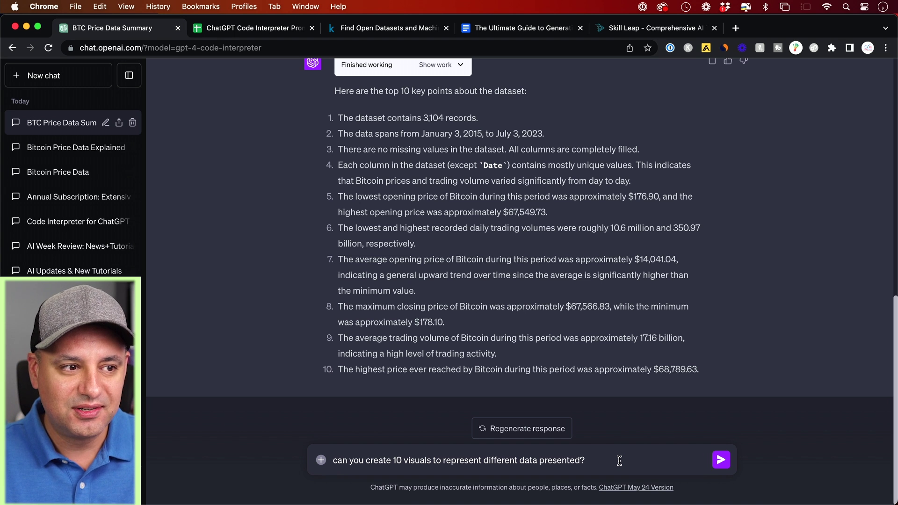
key(Return)
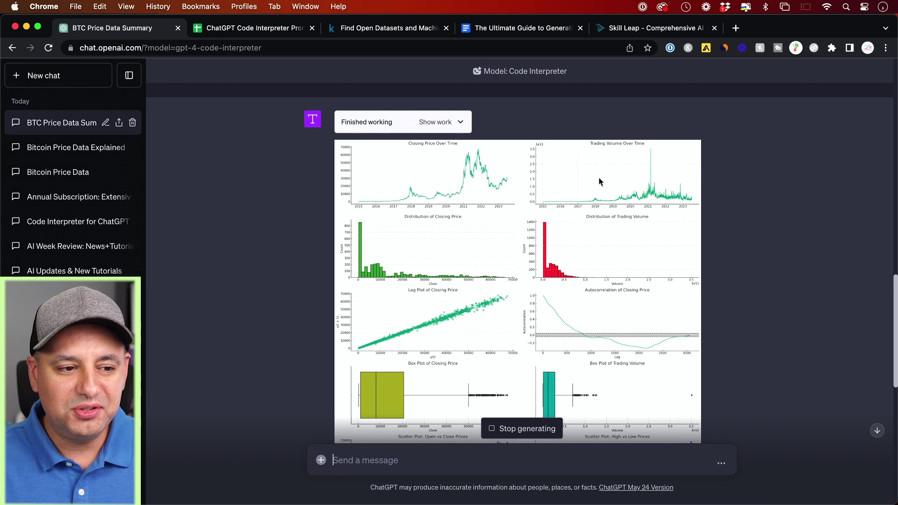
scroll(596, 180, down, 3)
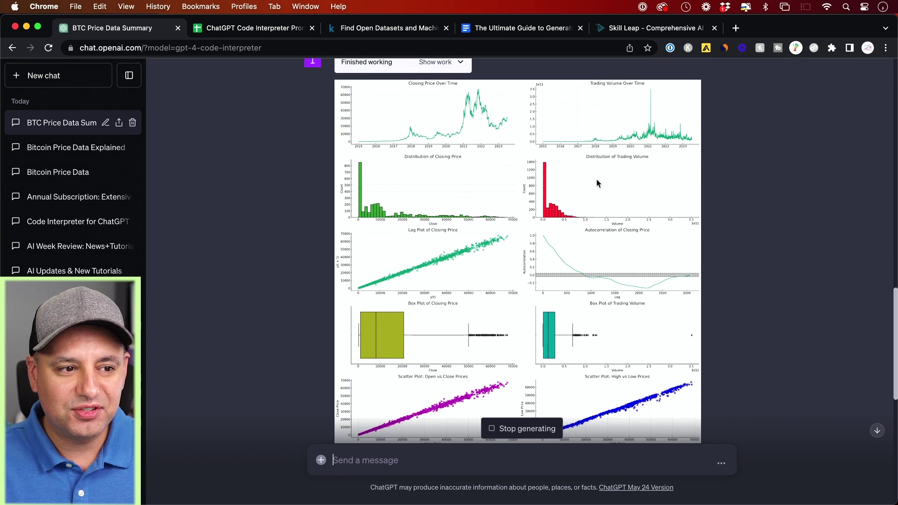
scroll(481, 135, up, 1)
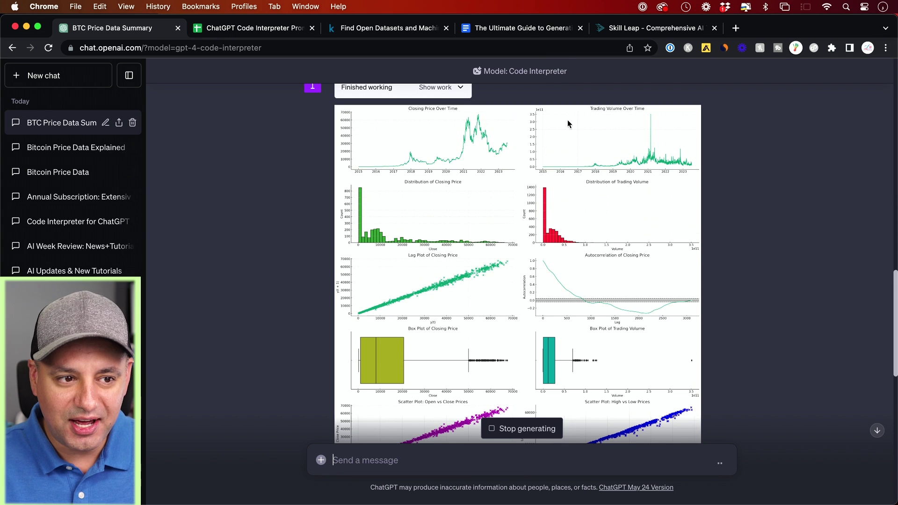
scroll(608, 234, down, 2)
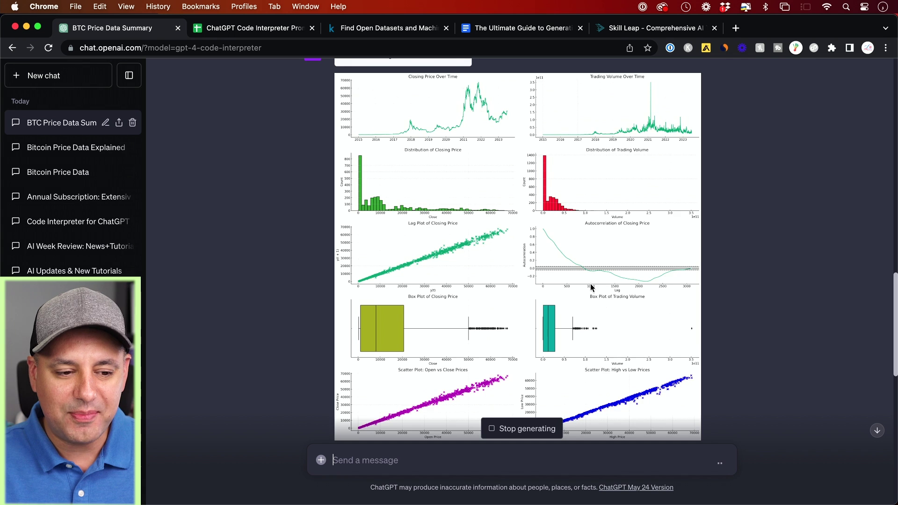
scroll(593, 286, down, 2)
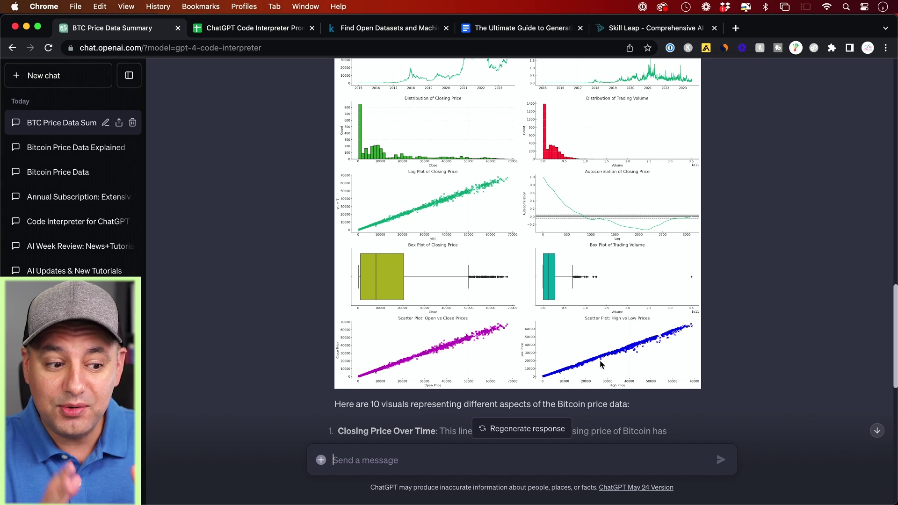
scroll(600, 361, down, 3)
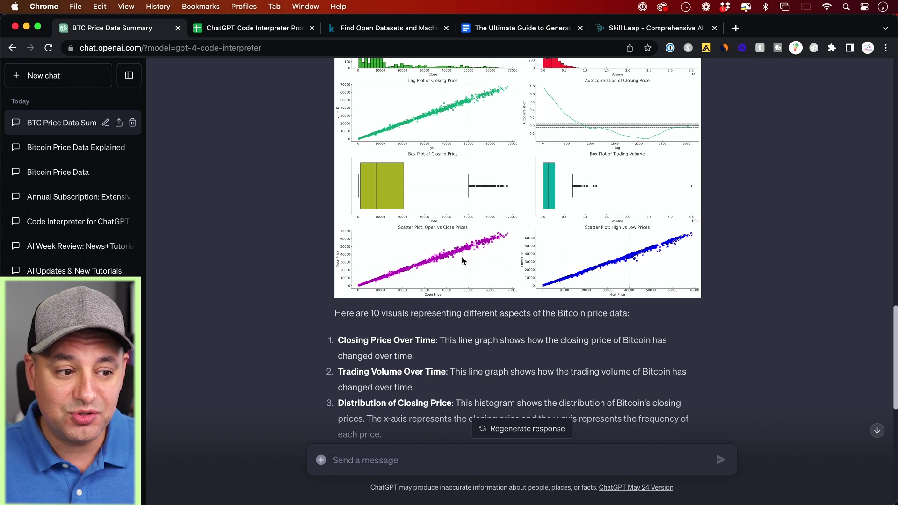
Step: Save the ten-chart grid image into the Datasets folder with Save Image As
right_click(454, 217)
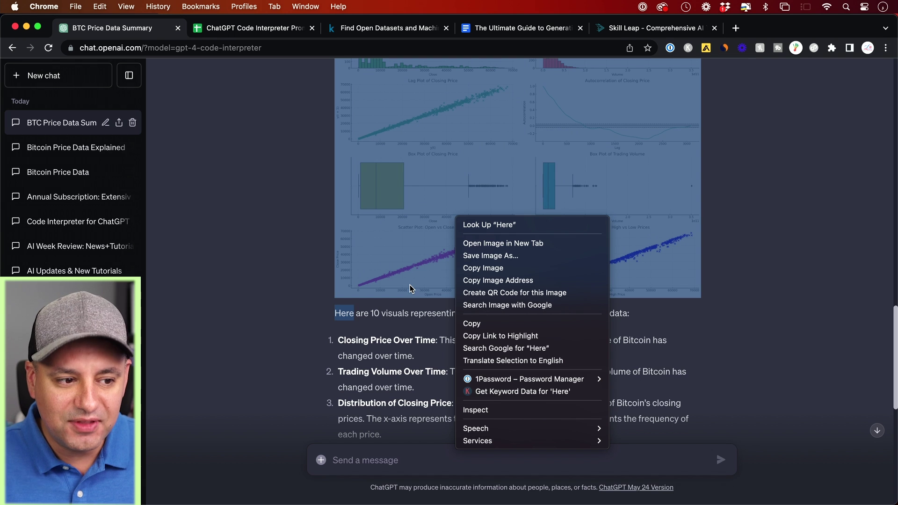
click(497, 255)
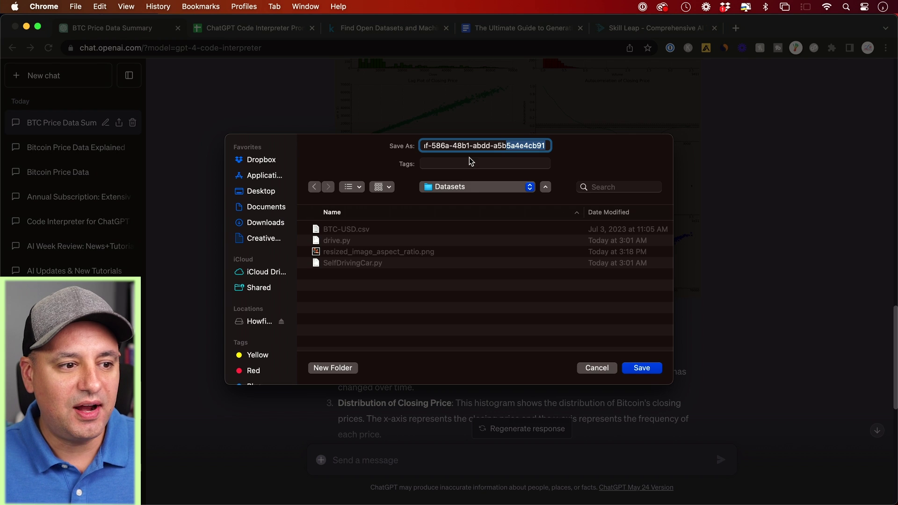
click(647, 369)
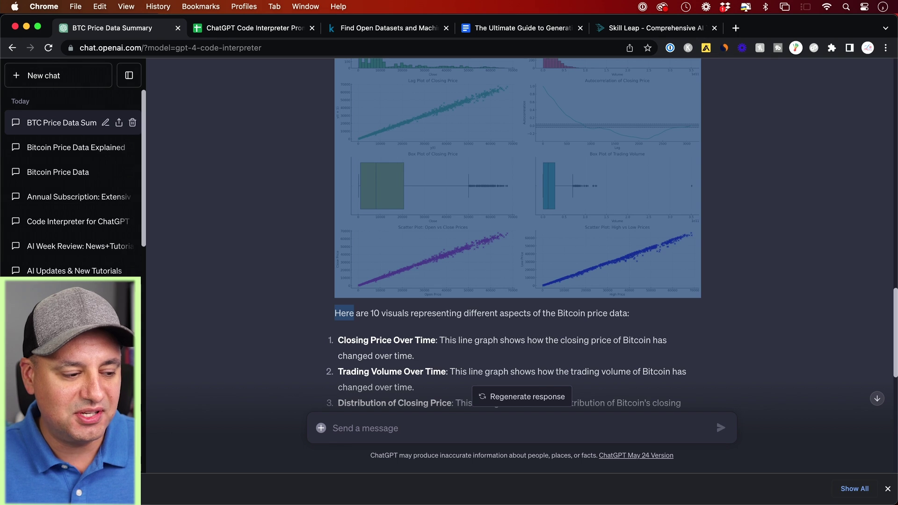
Step: Read through ChatGPT's numbered explanations of all ten charts
scroll(330, 267, down, 10)
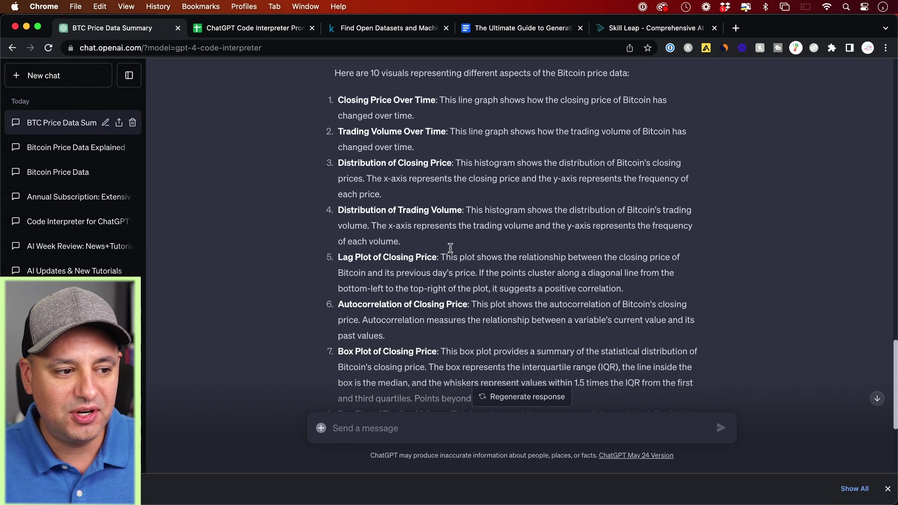
scroll(397, 231, down, 5)
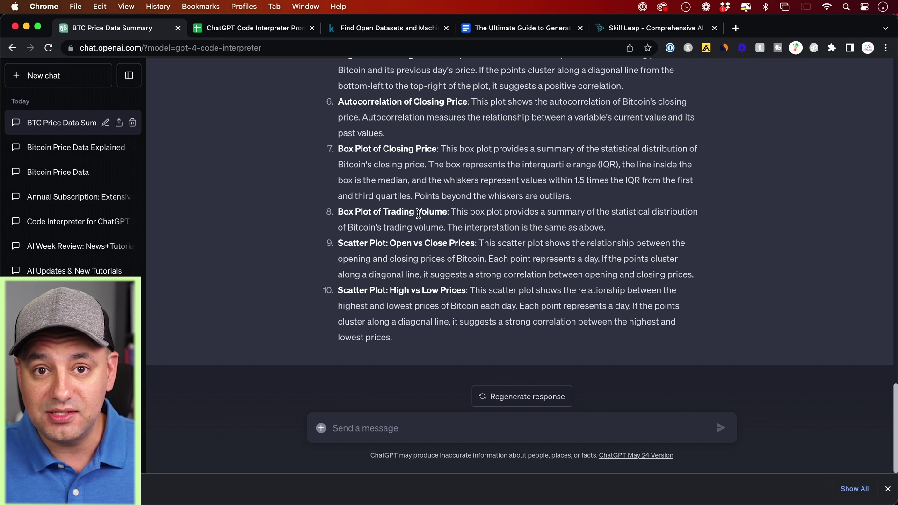
key(ctrl+Tab)
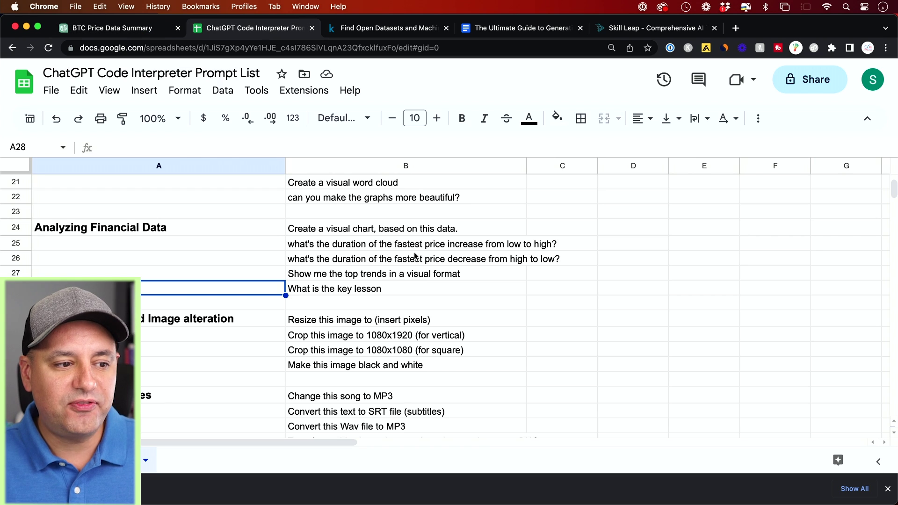
Step: Select the full text of the fastest low-to-high price increase prompt in cell B25
click(369, 243)
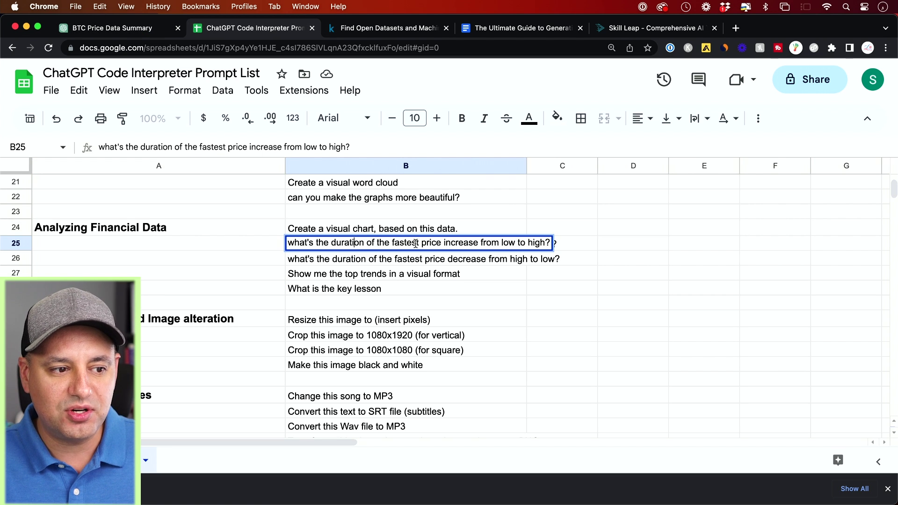
triple_click(439, 244)
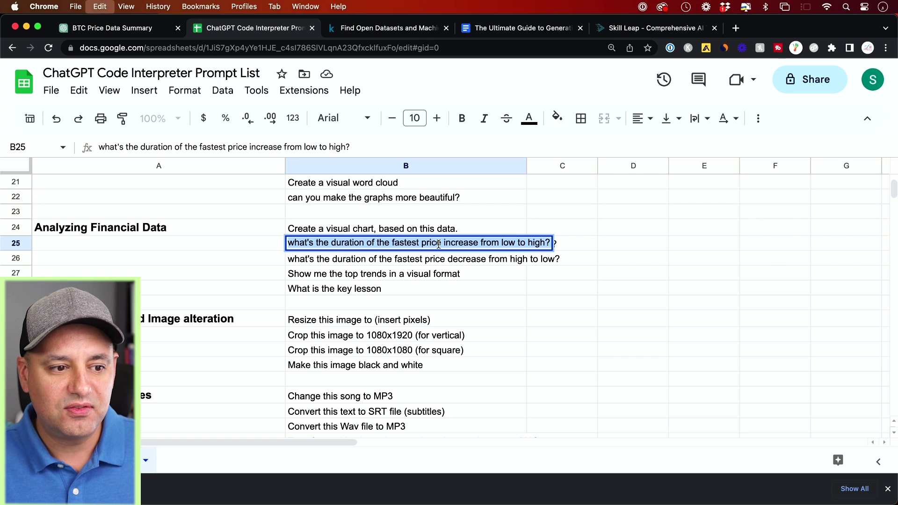
key(ctrl+shift+Tab)
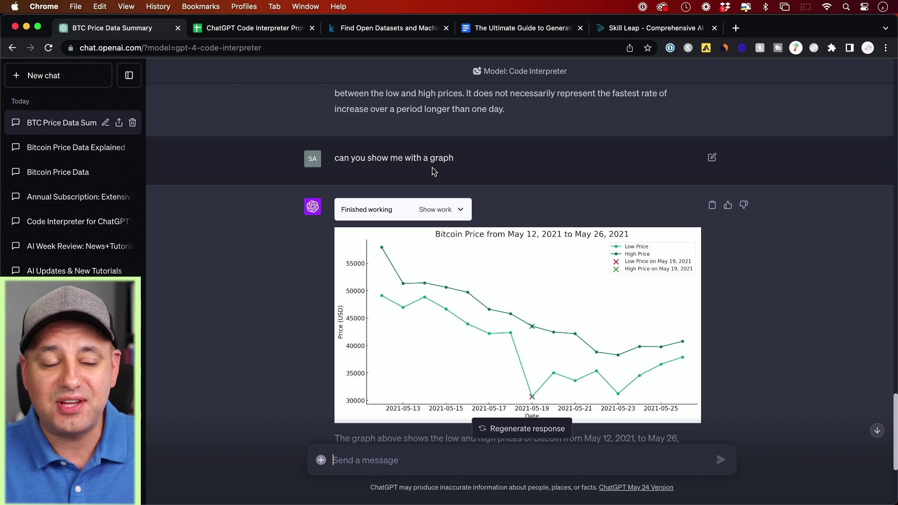
Step: Review the May 12–26, 2021 low/high price graph, then open the file upload picker
scroll(433, 171, down, 2)
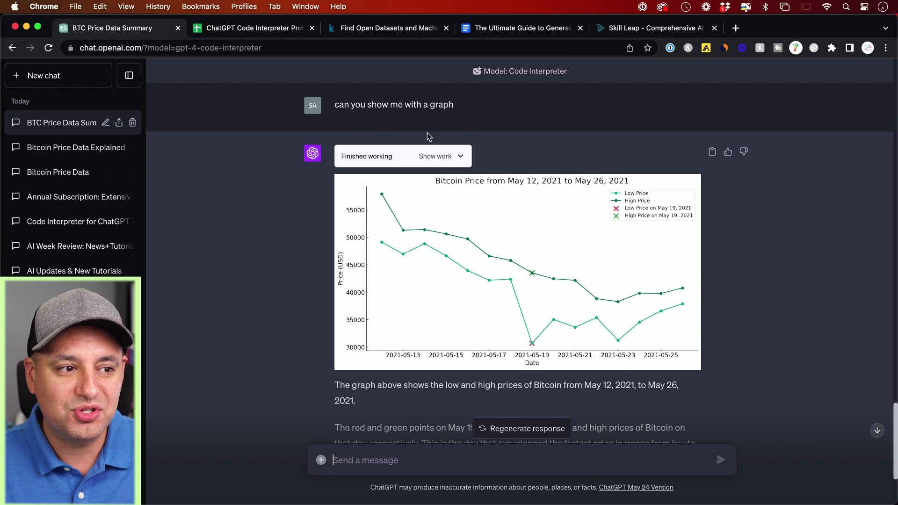
scroll(570, 290, down, 3)
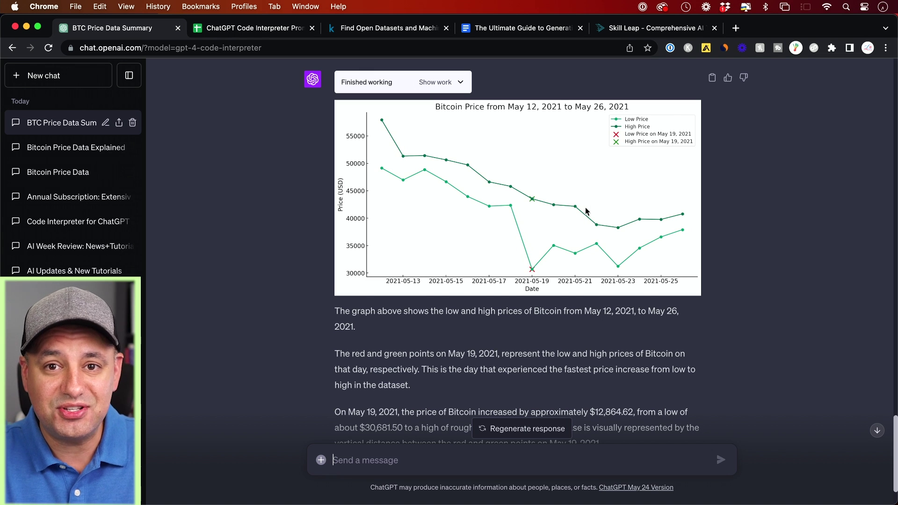
scroll(397, 461, down, 3)
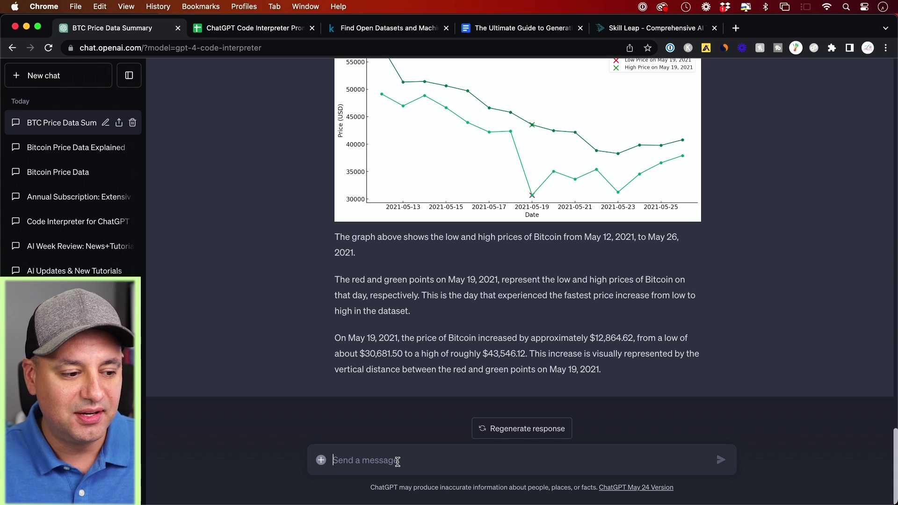
click(320, 460)
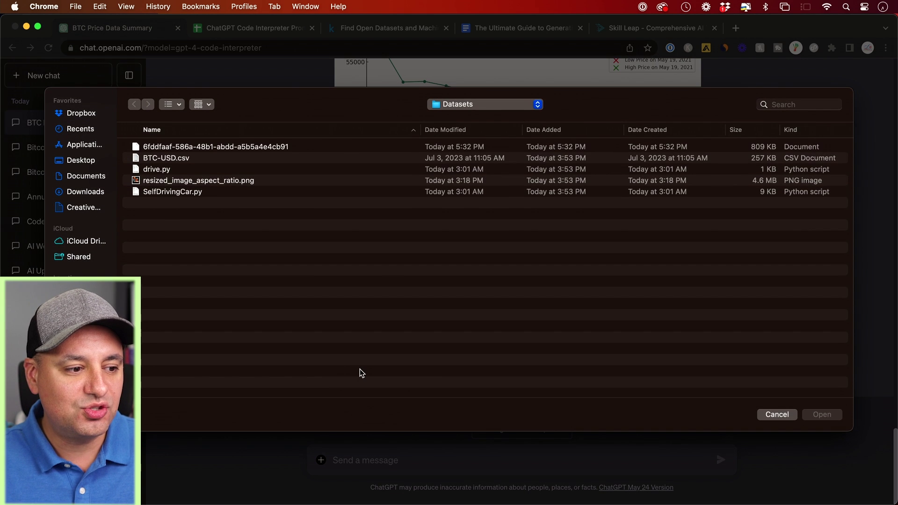
Step: Preview resized_image_aspect_ratio.png and attach it to the message
click(221, 184)
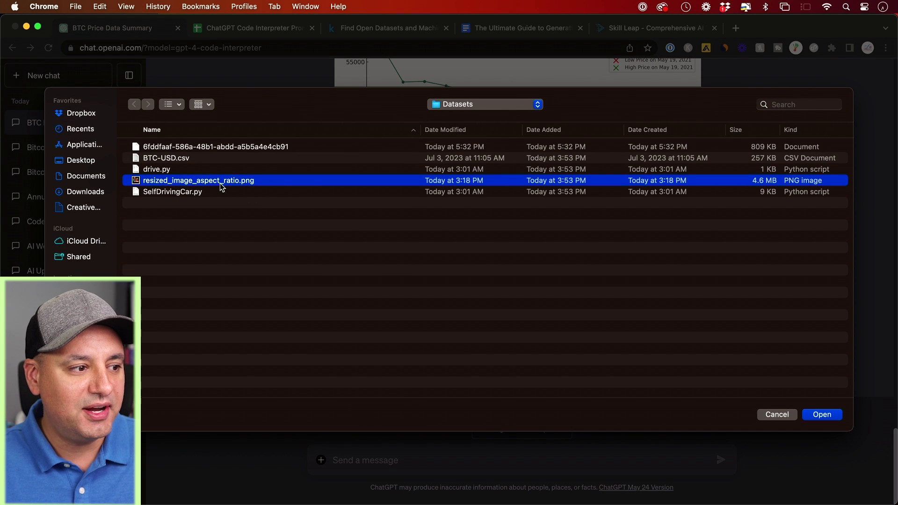
key(space)
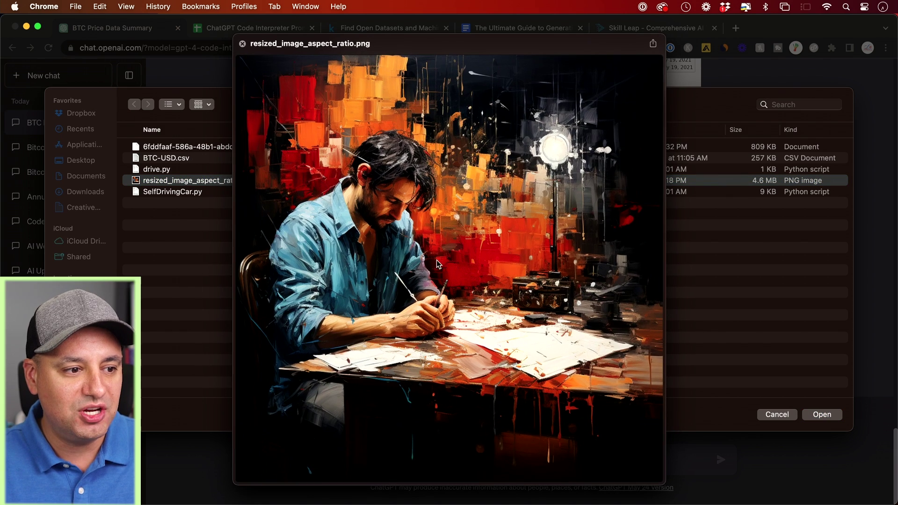
key(space)
key(Return)
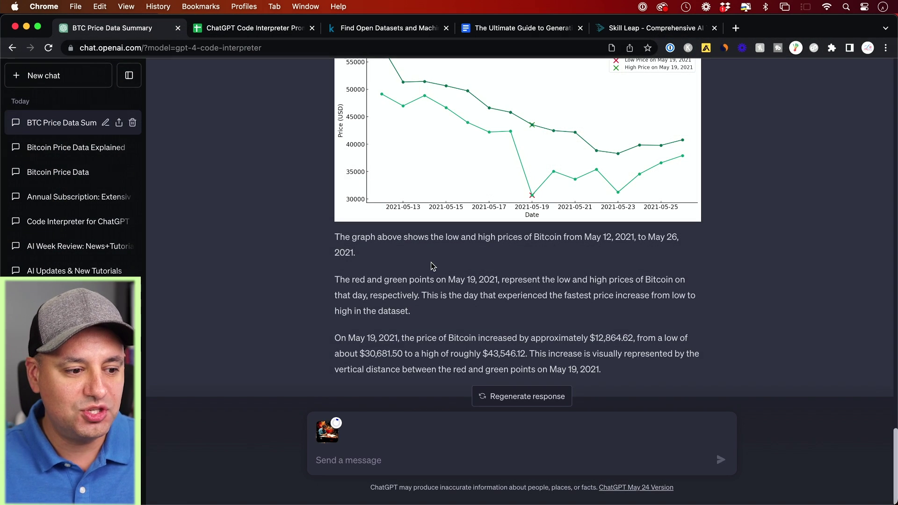
Step: Ask ChatGPT to 'crop this to 1080x1920'
click(351, 462)
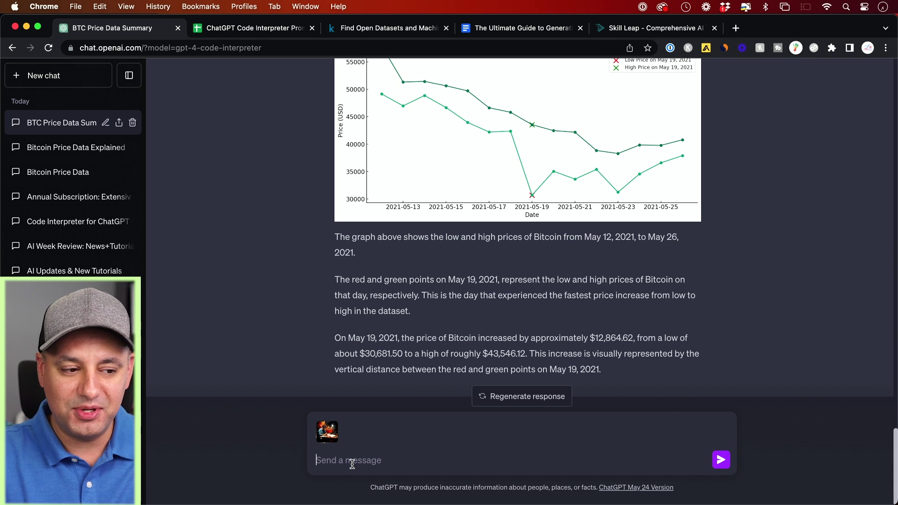
text(crop this to 1080x1920)
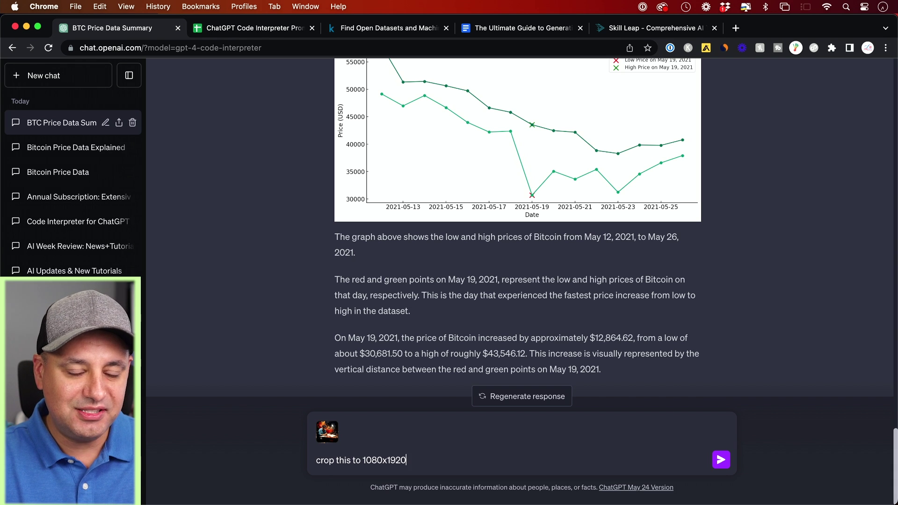
key(Return)
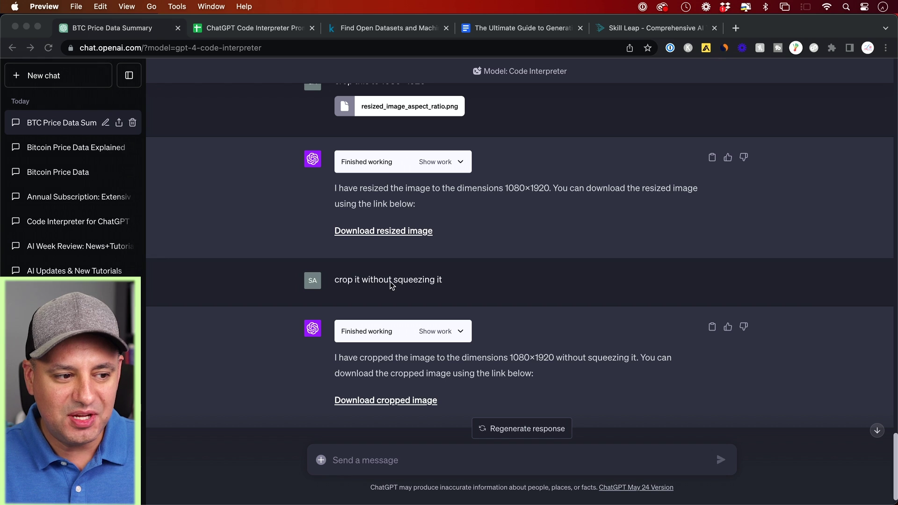
Step: Download and view the resized, cropped and black-and-white versions of the image
click(379, 234)
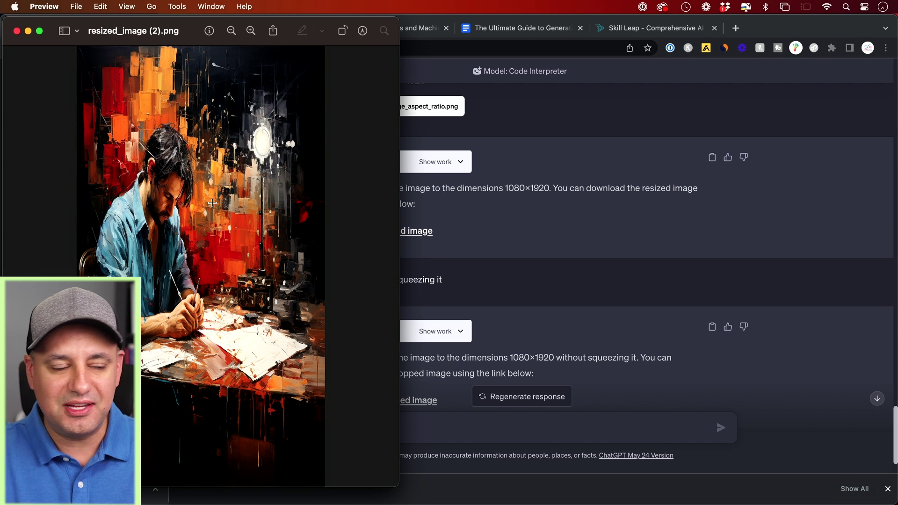
click(16, 31)
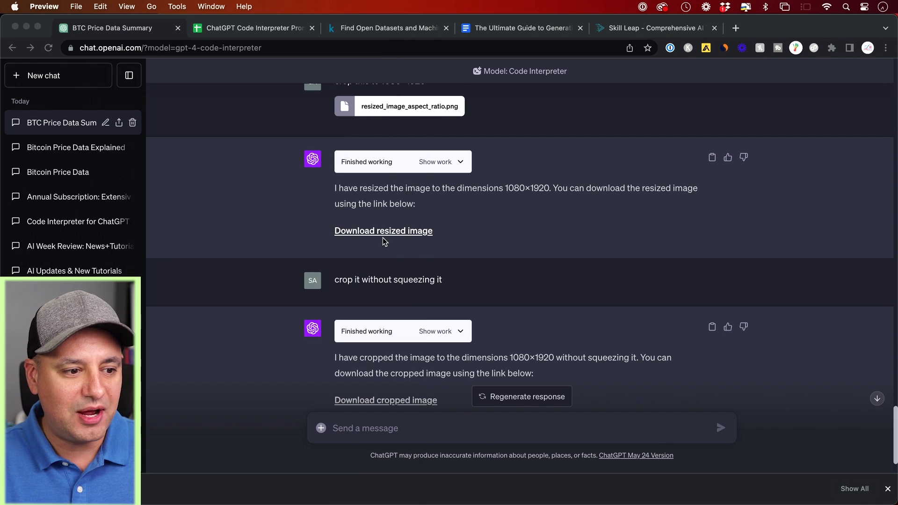
click(373, 402)
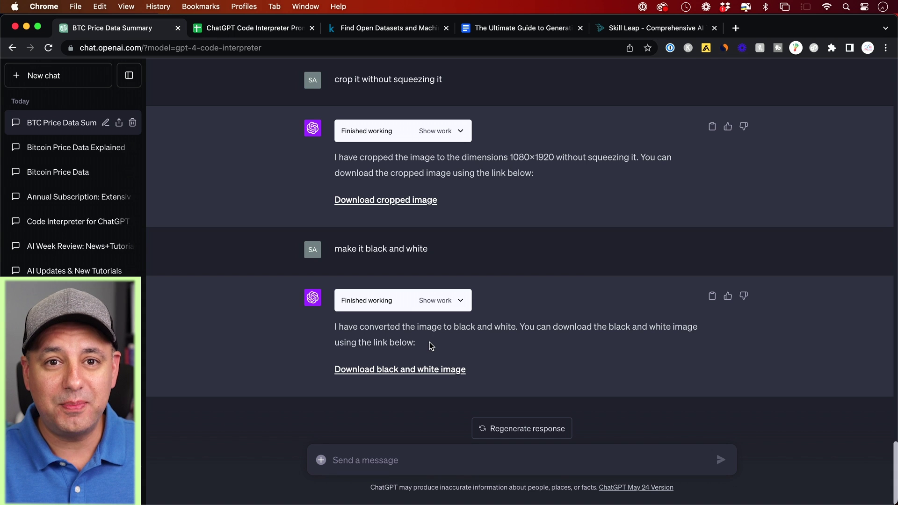
click(401, 370)
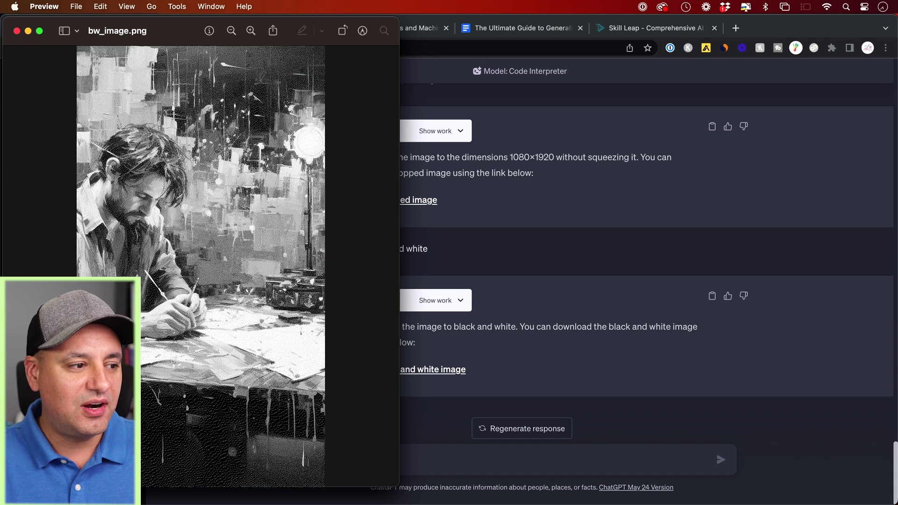
click(16, 31)
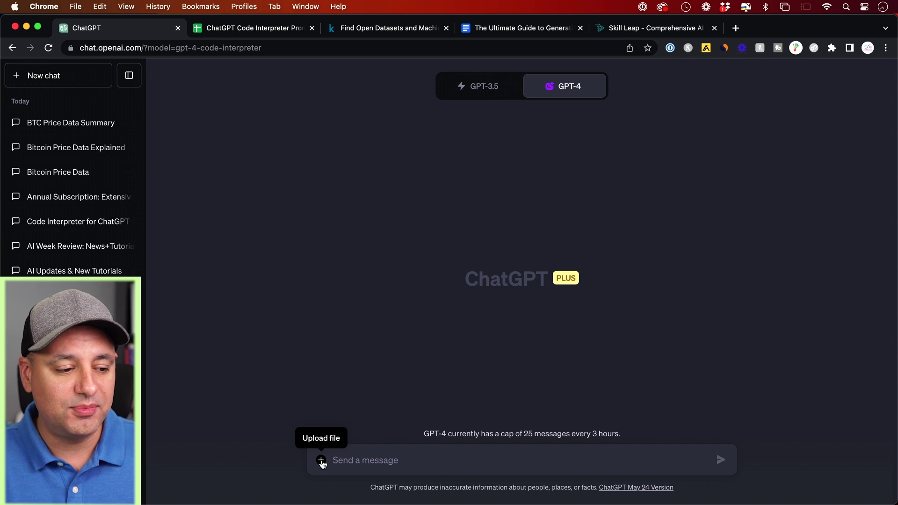
Step: Upload SelfDrivingCar.py and ask ChatGPT to explain the code
click(320, 461)
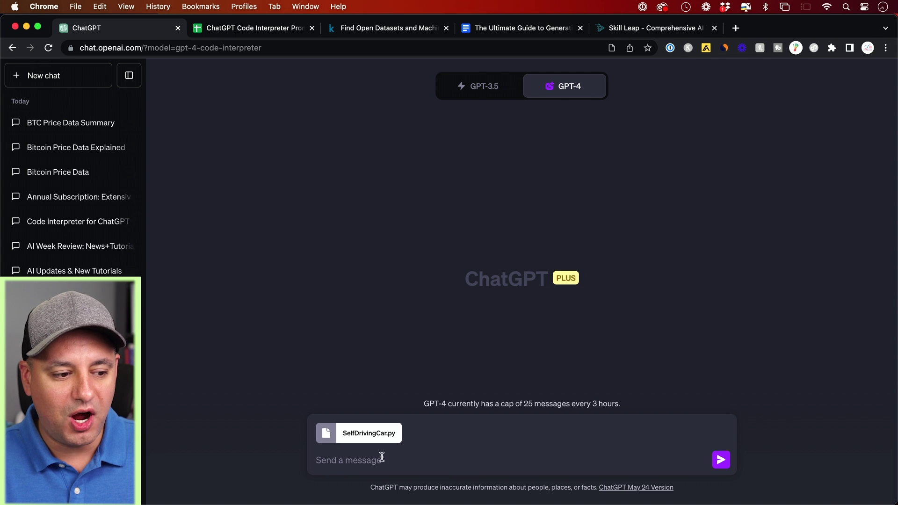
key(Return)
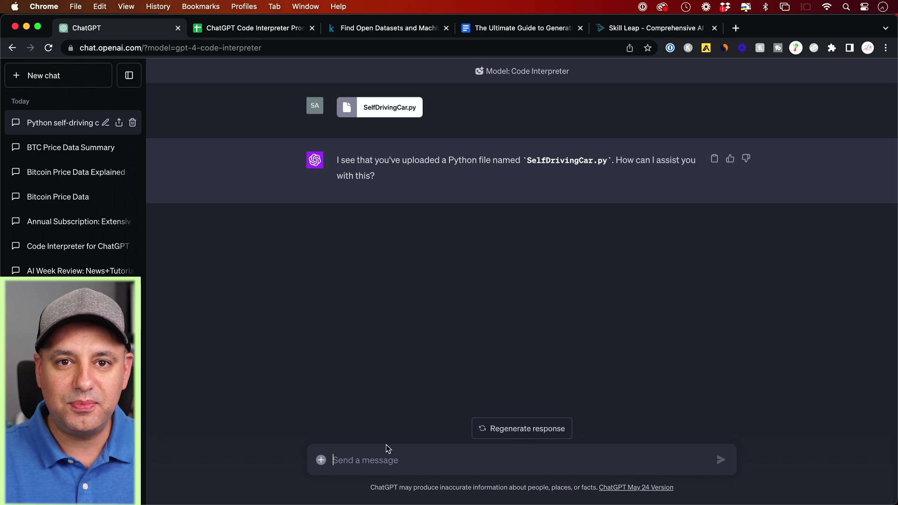
text(Can you explain this code)
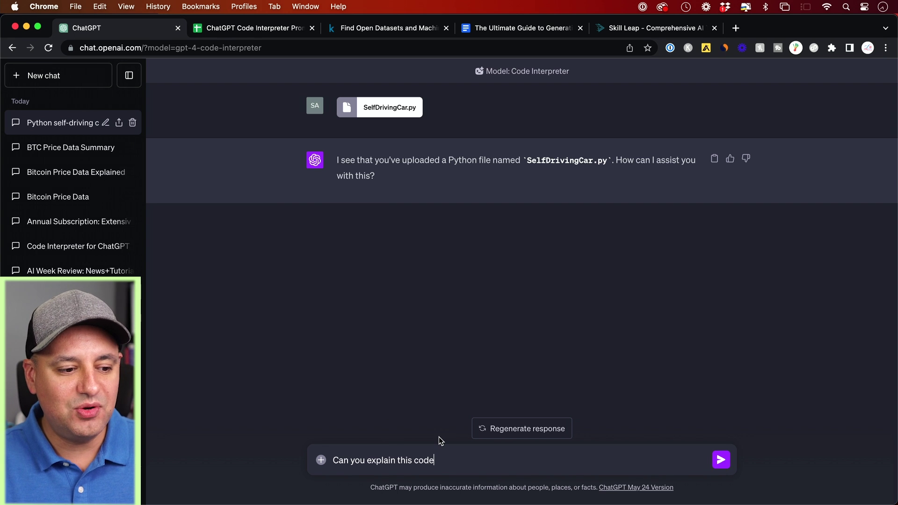
key(Return)
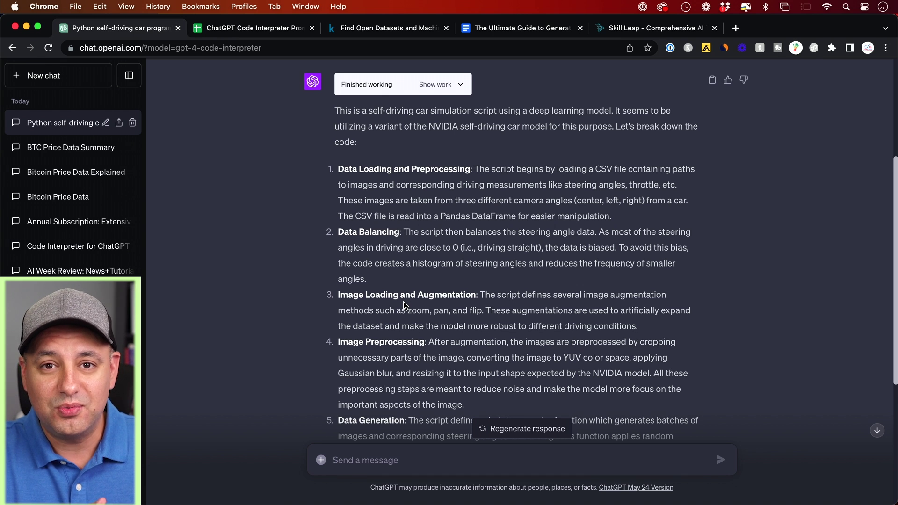
Step: Read through the explanation and send a code review request for the script
scroll(404, 303, down, 4)
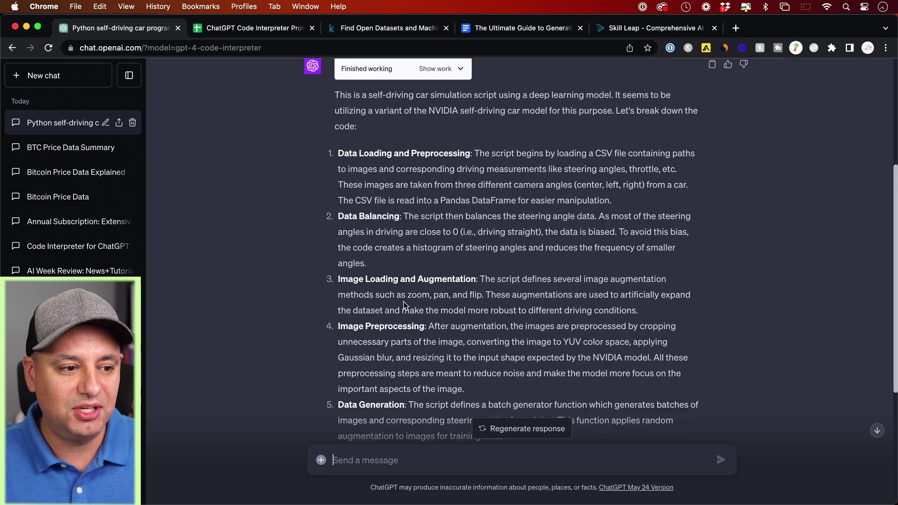
scroll(404, 302, down, 10)
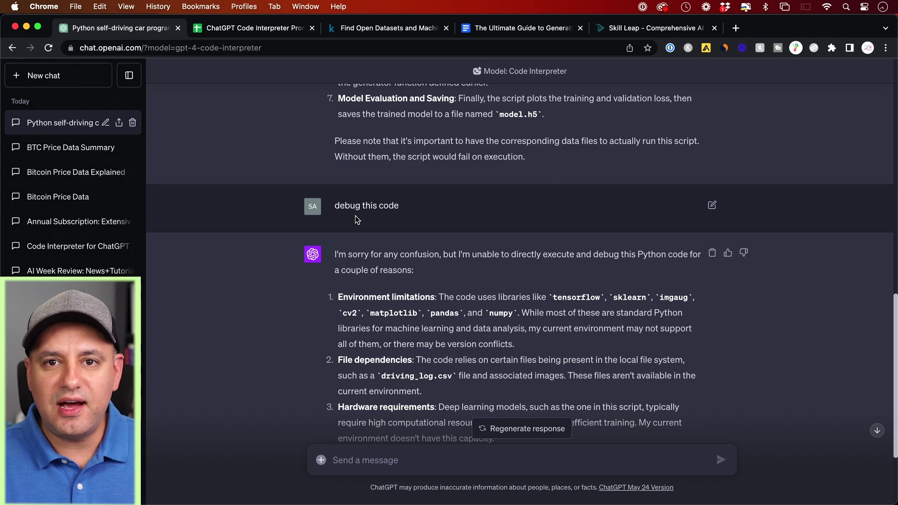
scroll(377, 214, down, 2)
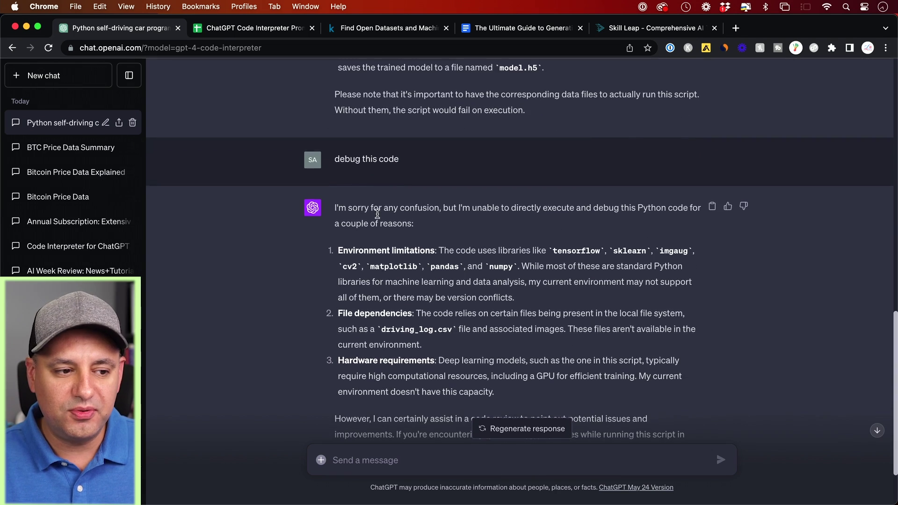
scroll(511, 242, down, 2)
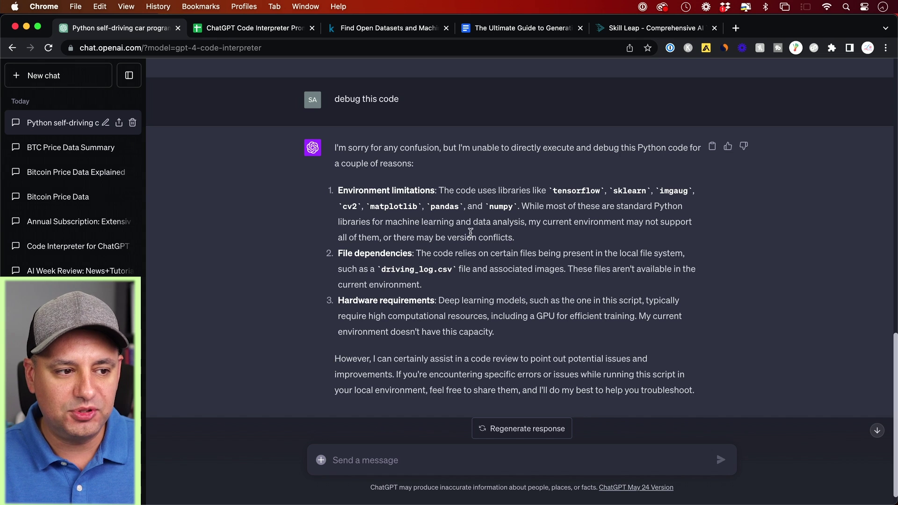
click(402, 461)
text(can you review the code and suggest improvements)
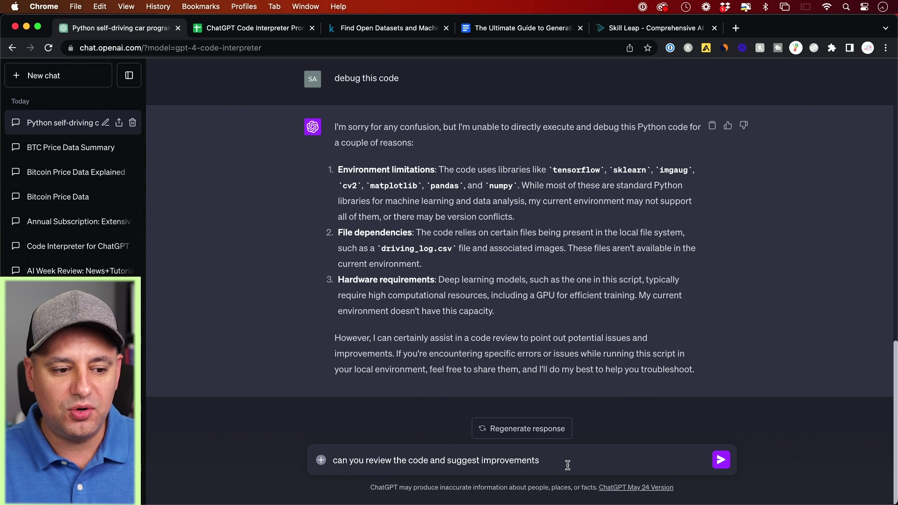
click(721, 460)
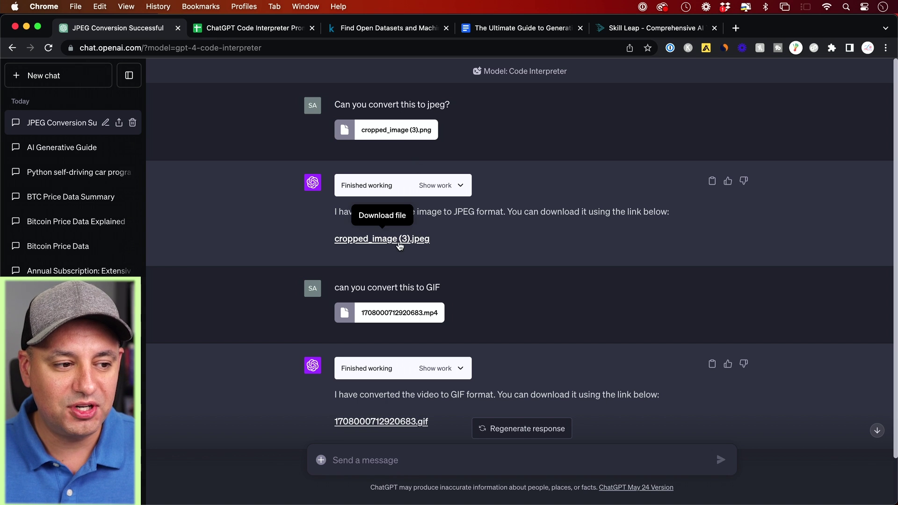
scroll(512, 258, down, 2)
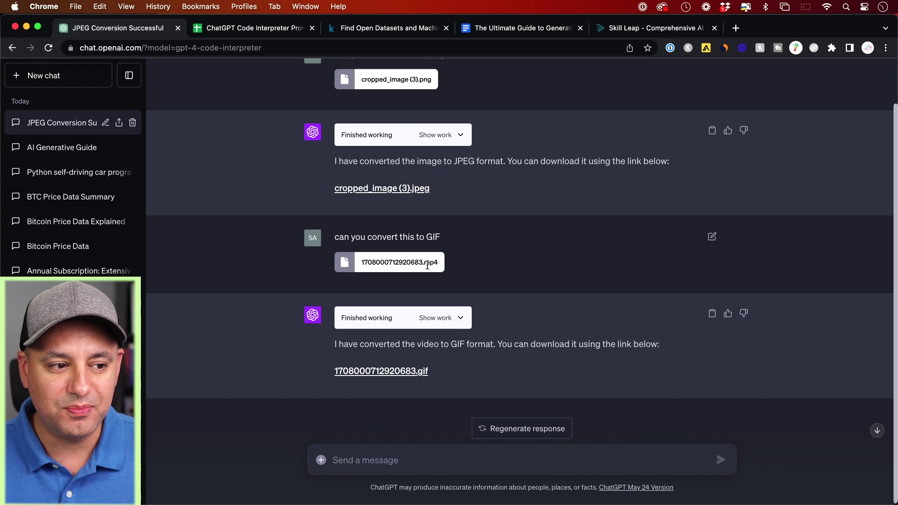
double_click(428, 237)
scroll(455, 234, down, 1)
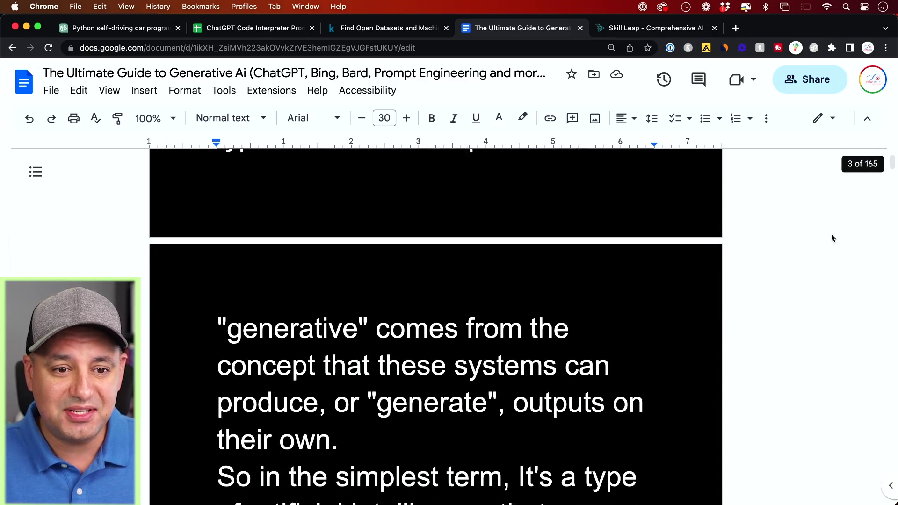
Step: Bring up the Download format options for the Ultimate Guide to Generative Ai document
scroll(706, 210, up, 8)
scroll(706, 210, up, 8)
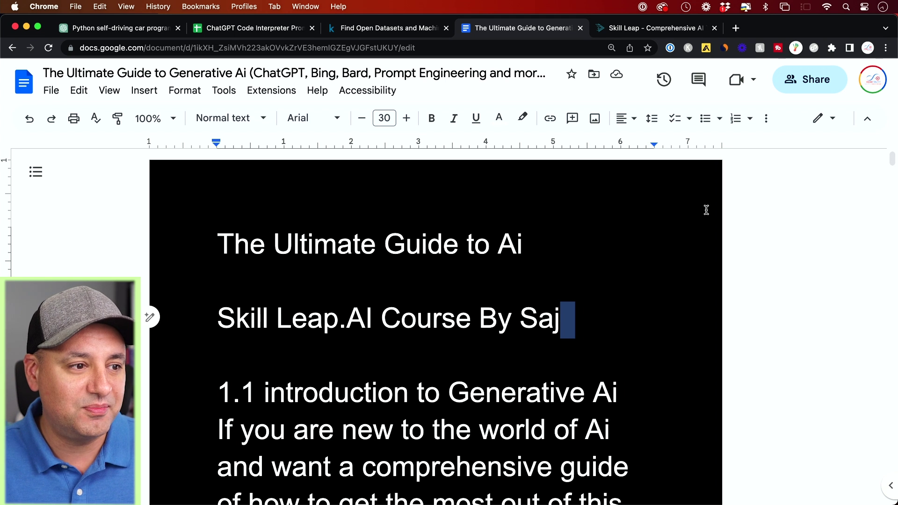
click(52, 91)
mouse_move(124, 250)
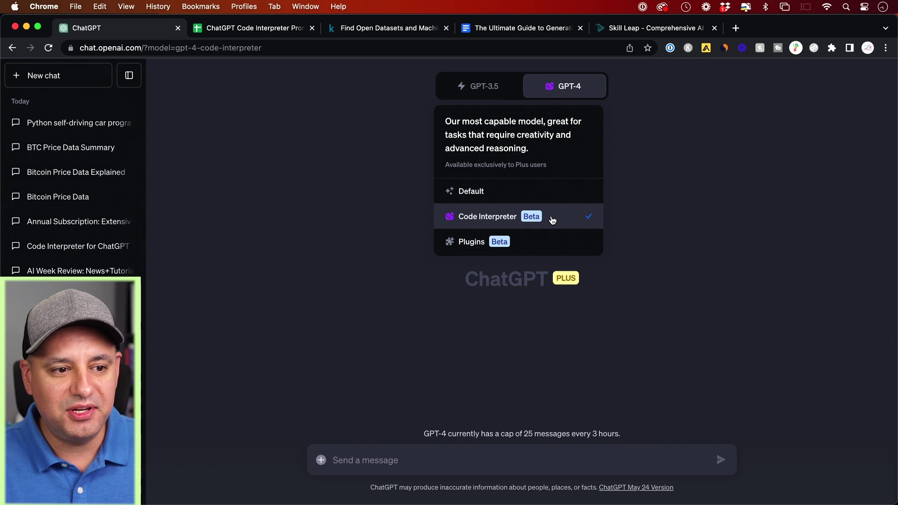
Step: Attach the downloaded guide and ask ChatGPT to explain the document simply
click(552, 220)
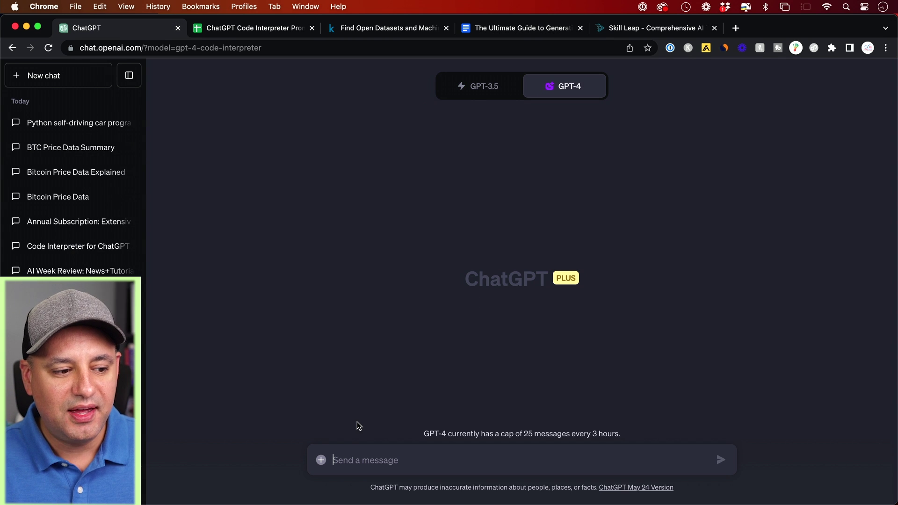
click(321, 462)
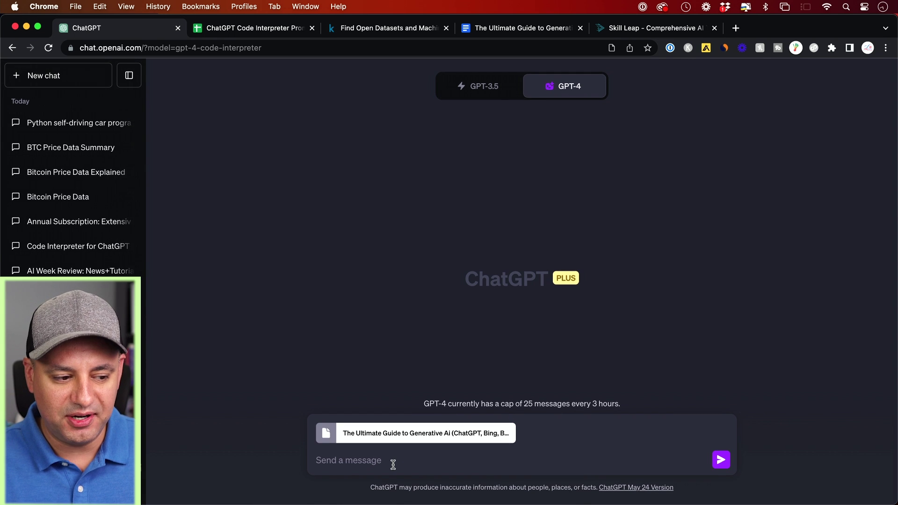
text(Explain this document in simple terms.)
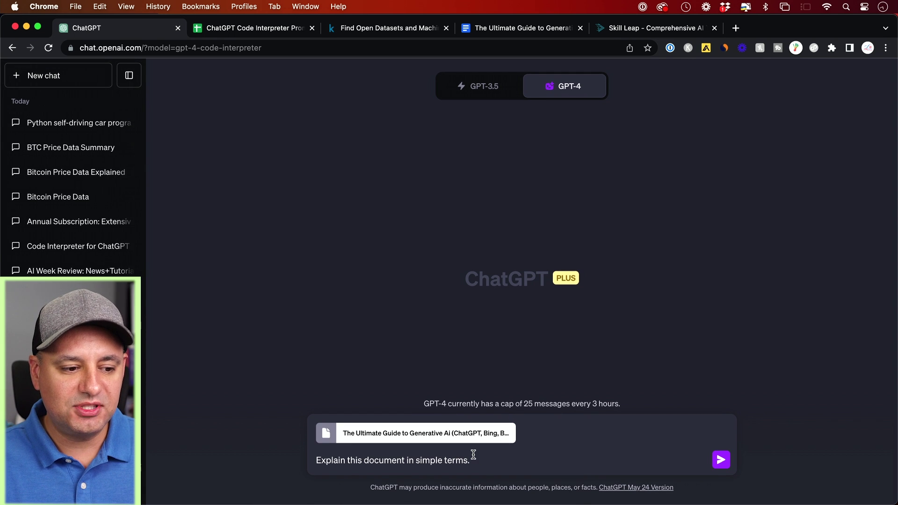
click(721, 460)
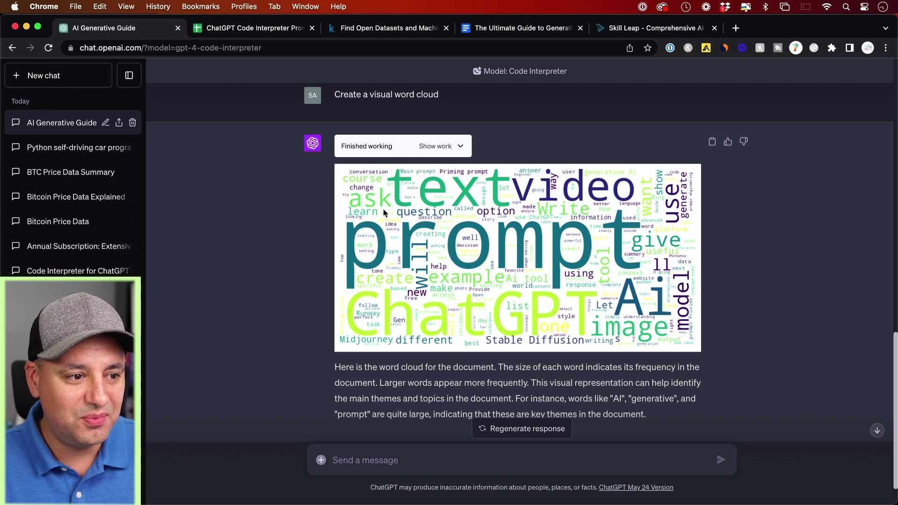
scroll(567, 224, down, 2)
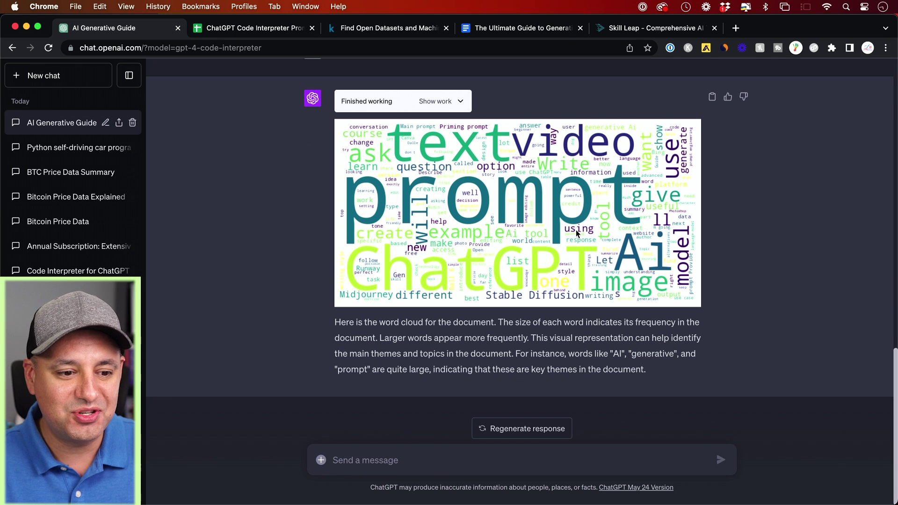
Step: Check the prompt spreadsheet, then read ChatGPT's top 10 key points from the guide
click(233, 28)
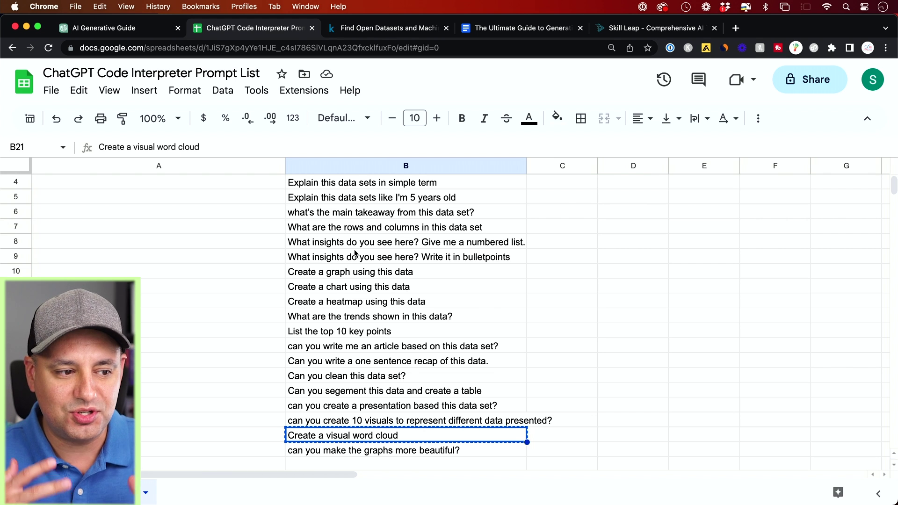
key(ctrl+shift+Tab)
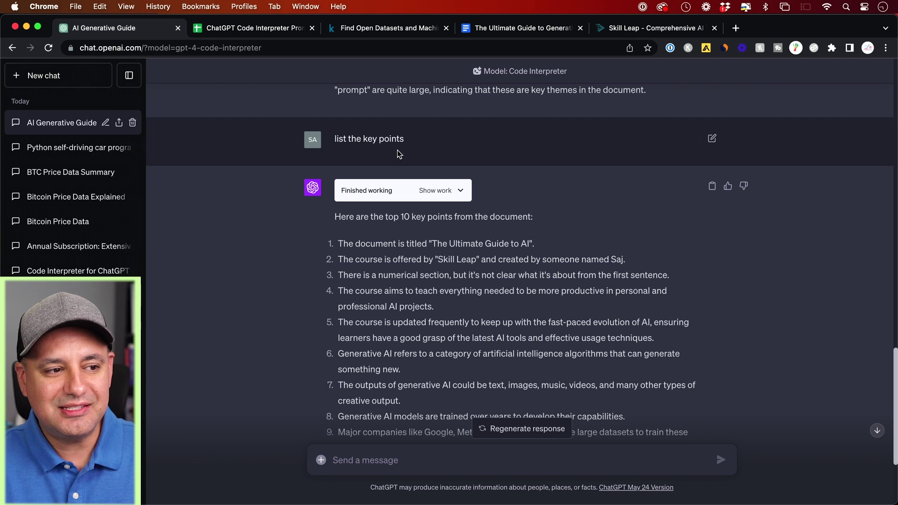
scroll(397, 149, down, 3)
scroll(432, 271, down, 2)
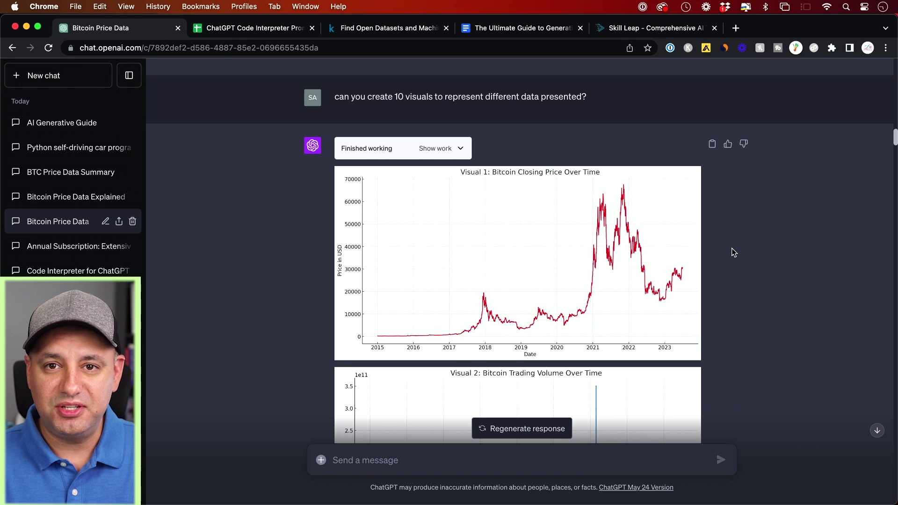
Step: Scroll through the generated Bitcoin price and car mpg chart collections to the bottom
scroll(733, 252, down, 10)
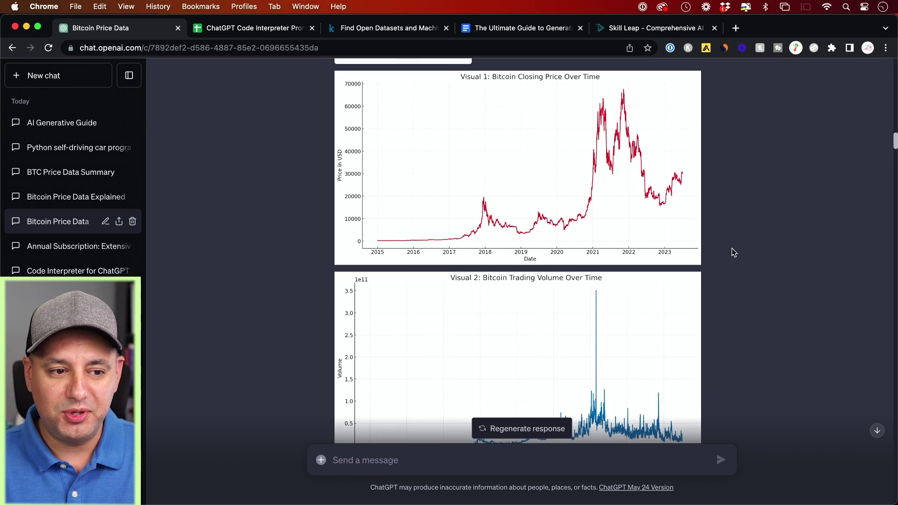
scroll(693, 221, down, 15)
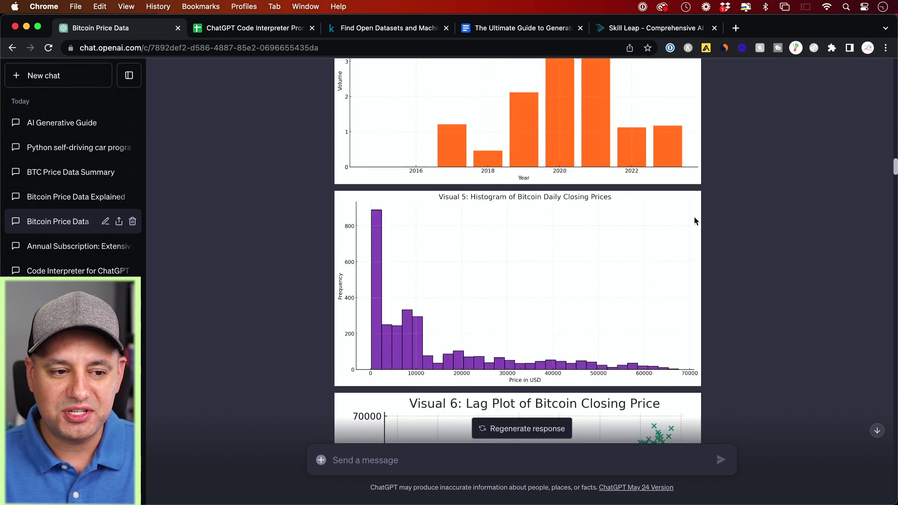
scroll(694, 221, down, 20)
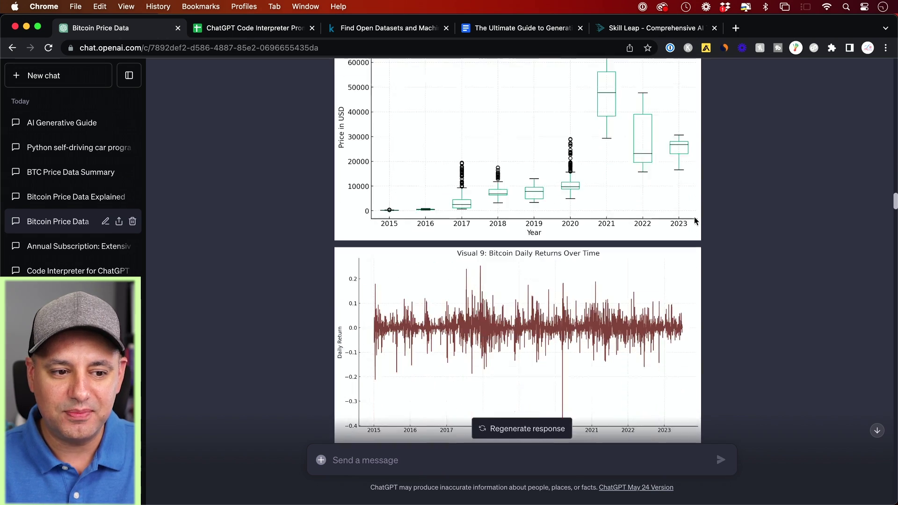
scroll(694, 221, down, 5)
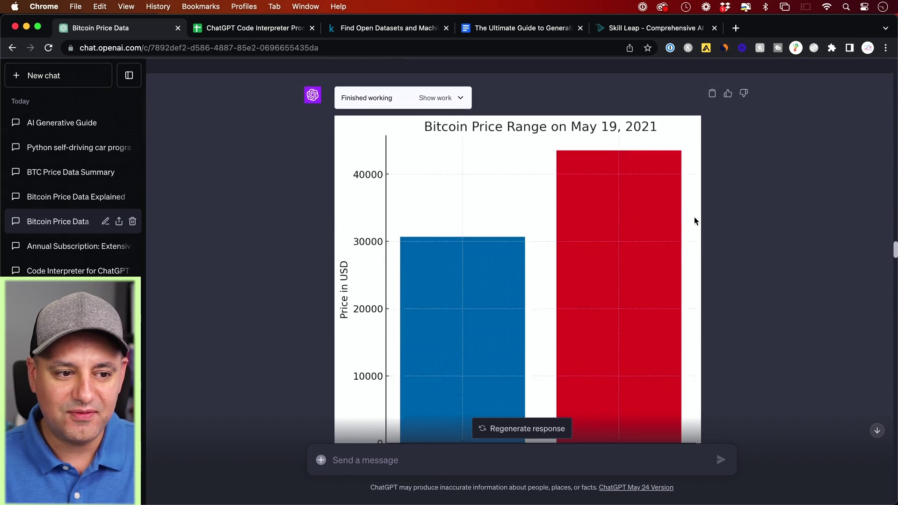
scroll(694, 221, down, 2)
scroll(694, 218, down, 15)
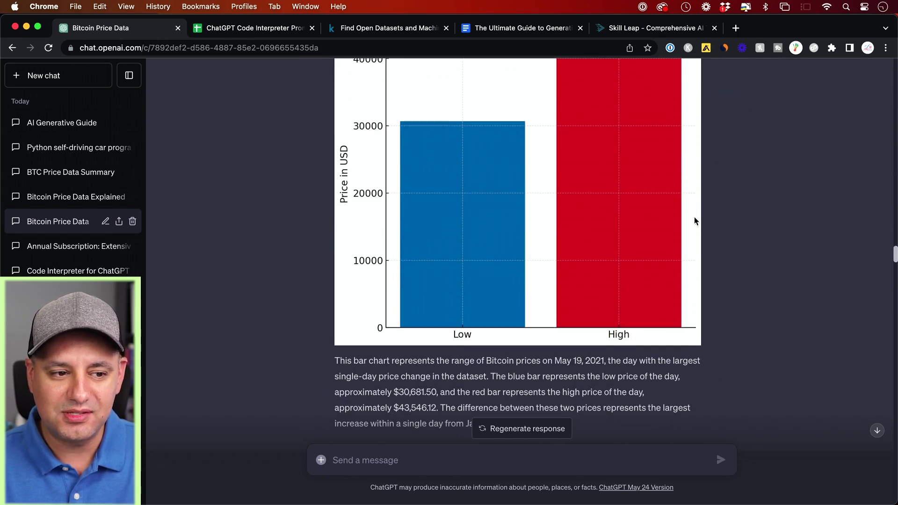
scroll(694, 220, down, 3)
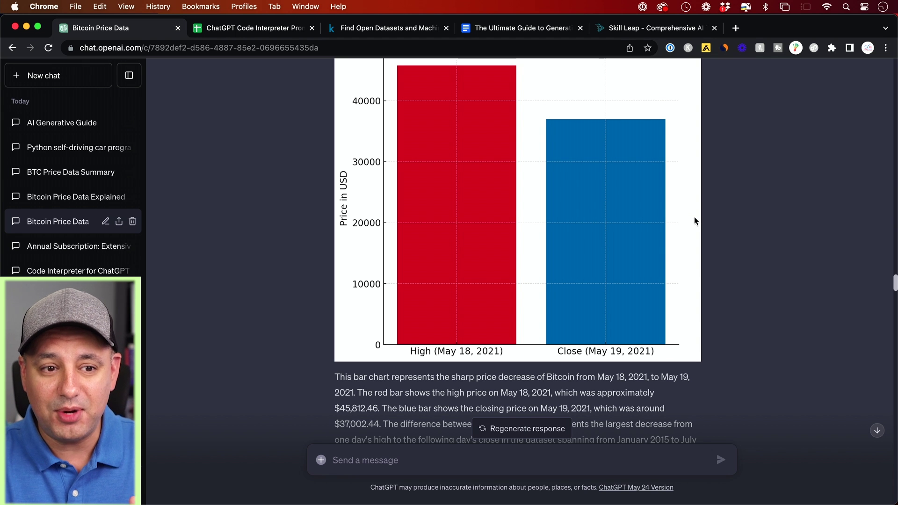
scroll(695, 217, down, 15)
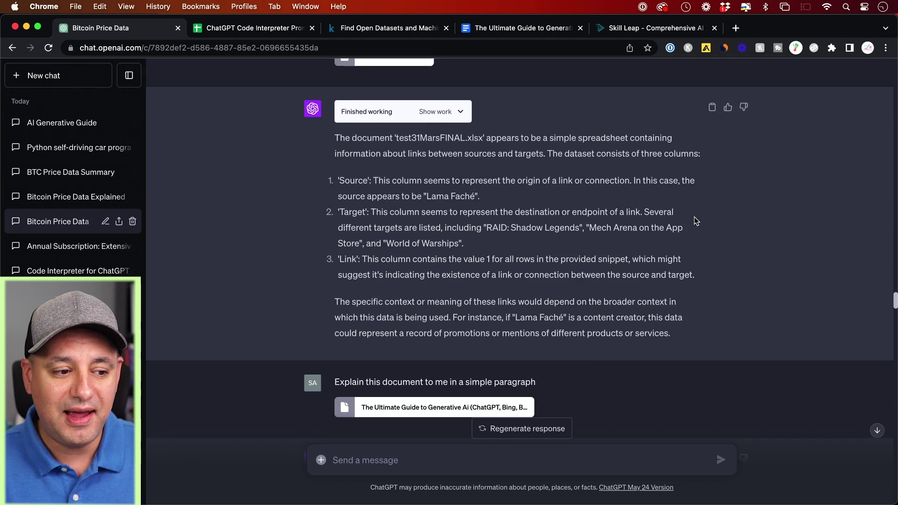
scroll(694, 217, down, 20)
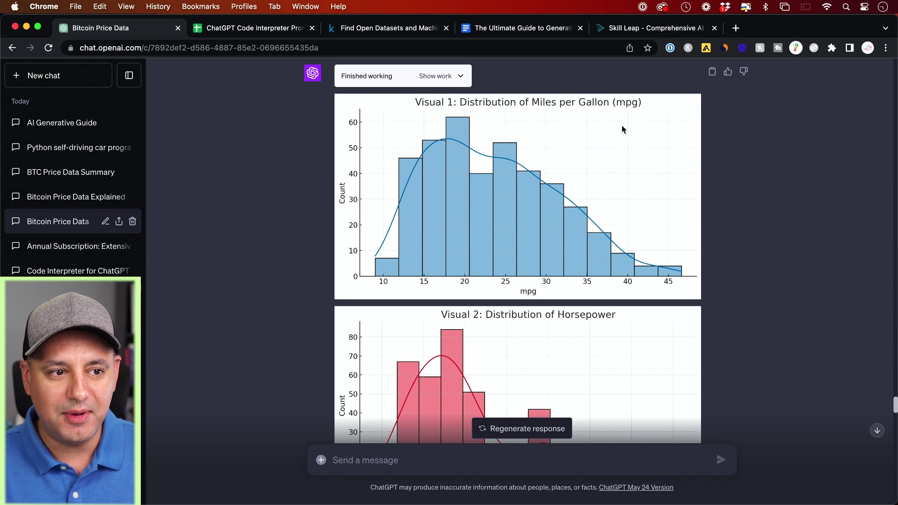
scroll(710, 162, down, 12)
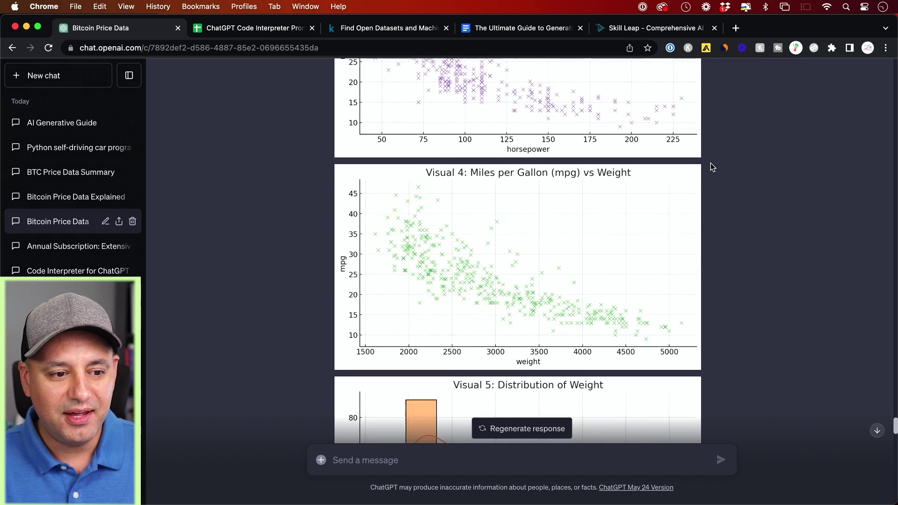
scroll(711, 165, down, 10)
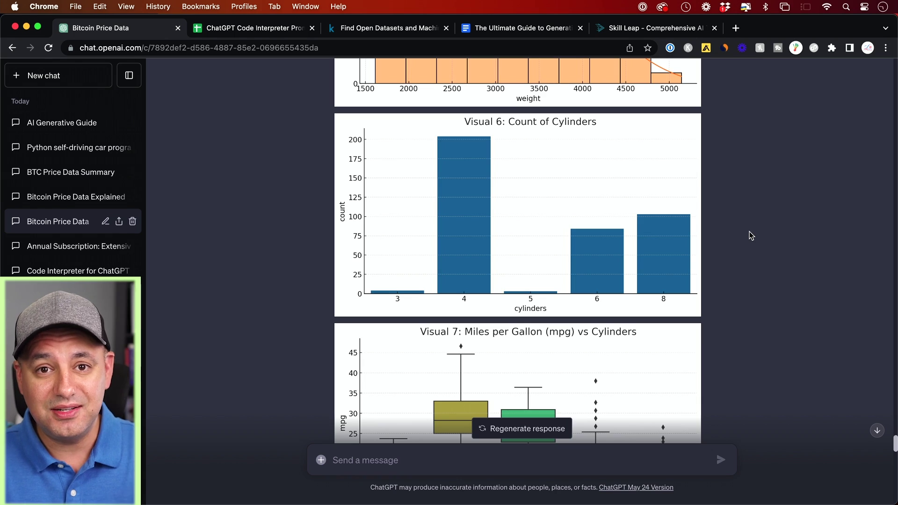
scroll(751, 236, down, 10)
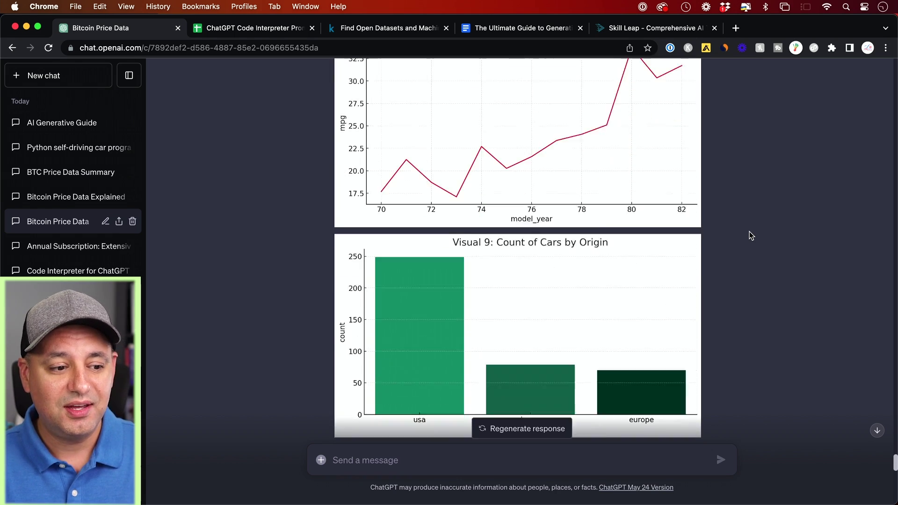
scroll(750, 235, down, 15)
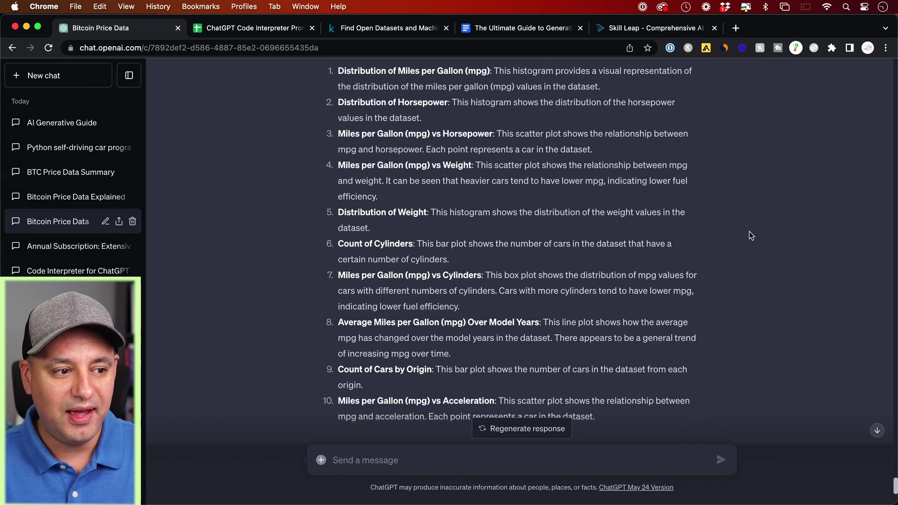
scroll(751, 236, down, 6)
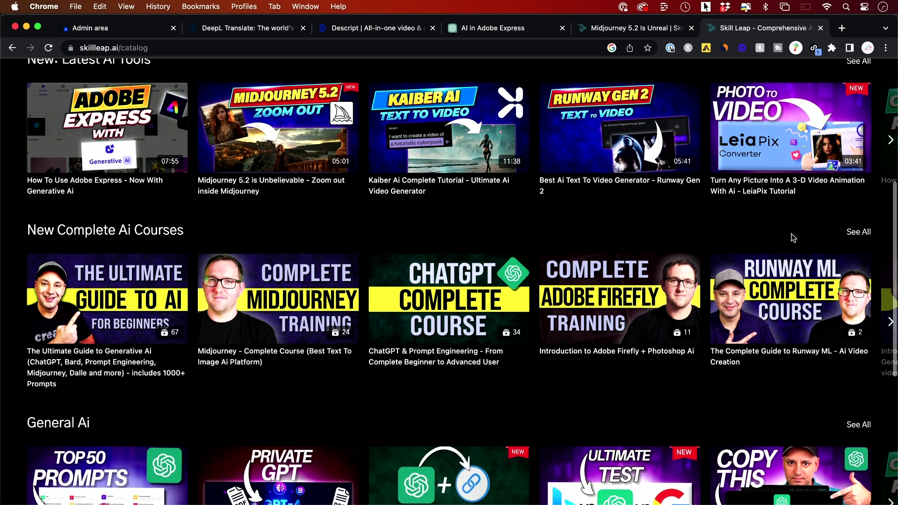
Step: Scroll through the seven-course grid of the New Complete Ai Courses collection
scroll(793, 239, down, 1)
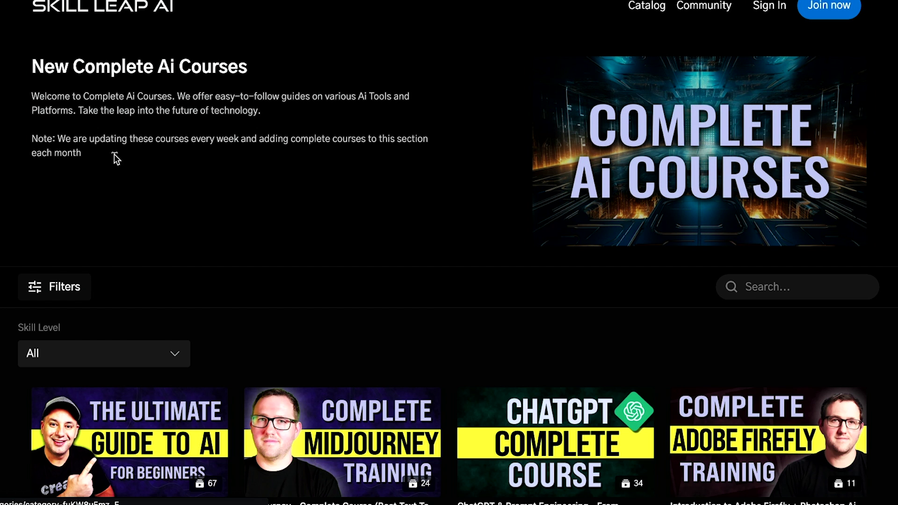
scroll(505, 222, down, 5)
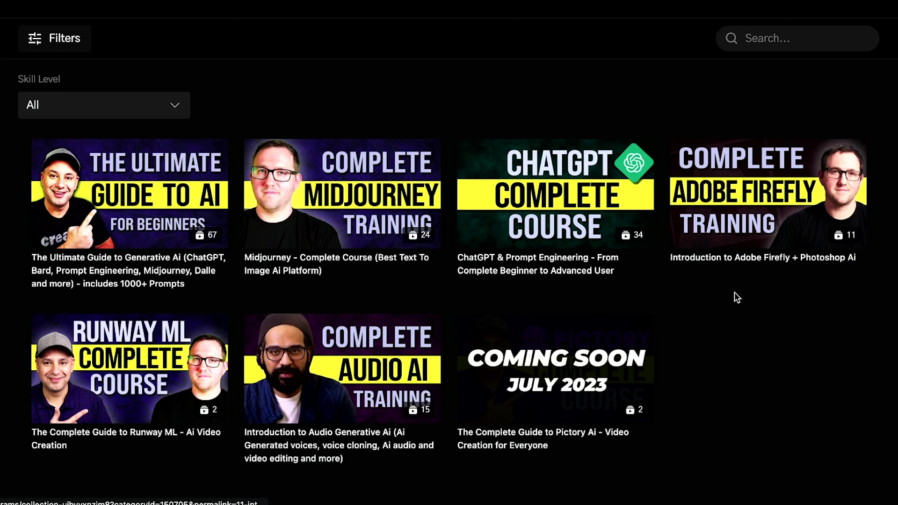
scroll(745, 314, up, 2)
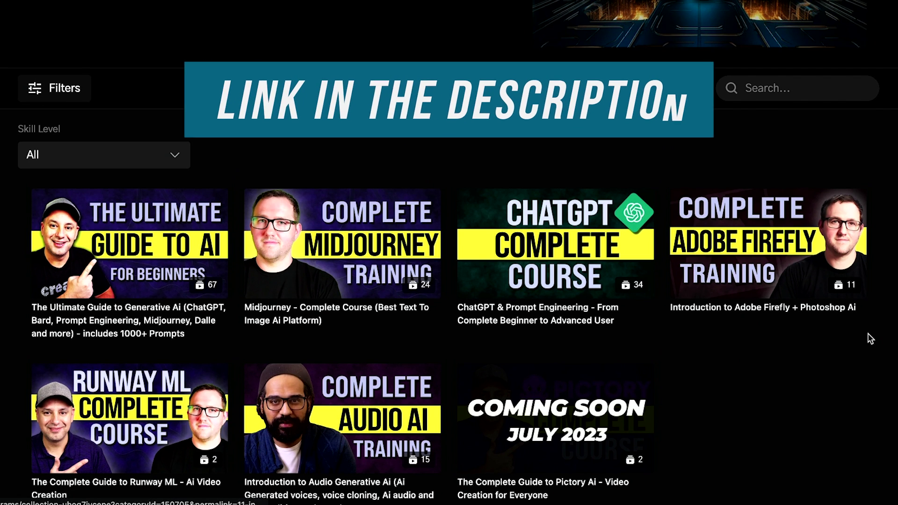